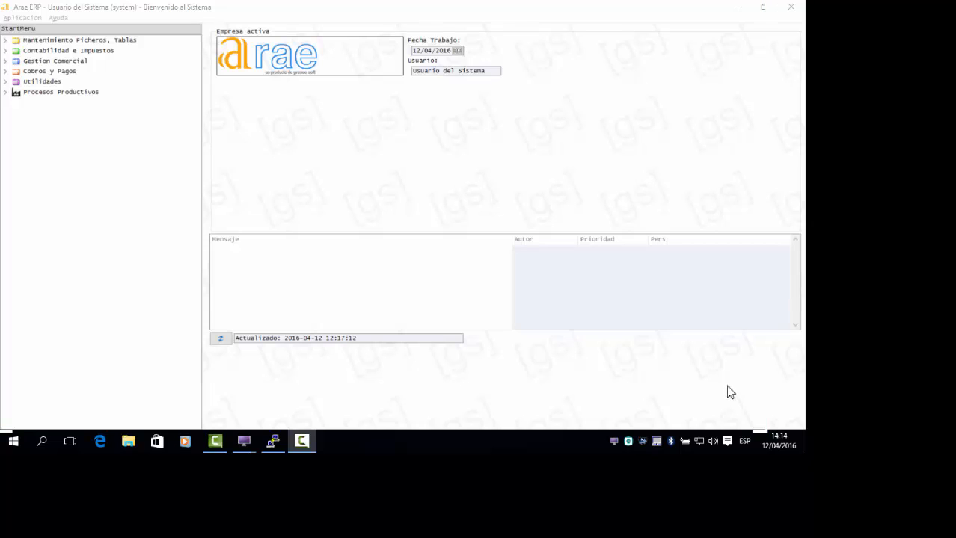
- Open the articles master file and load the active article BOTELLA PLASTICO 33cc through the article search
{"action": "left_click", "coordinate": [7, 41]}
{"action": "left_click", "coordinate": [14, 50]}
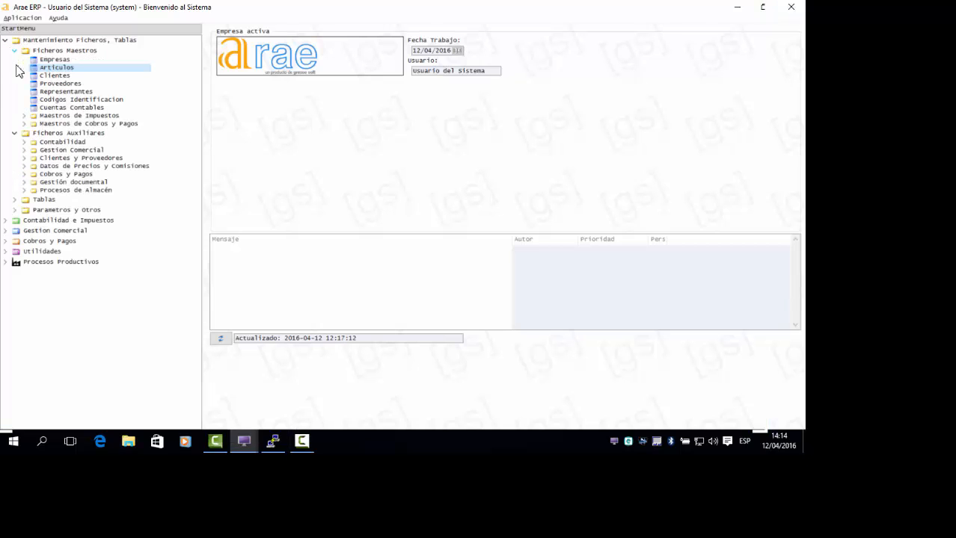
{"action": "double_click", "coordinate": [49, 68]}
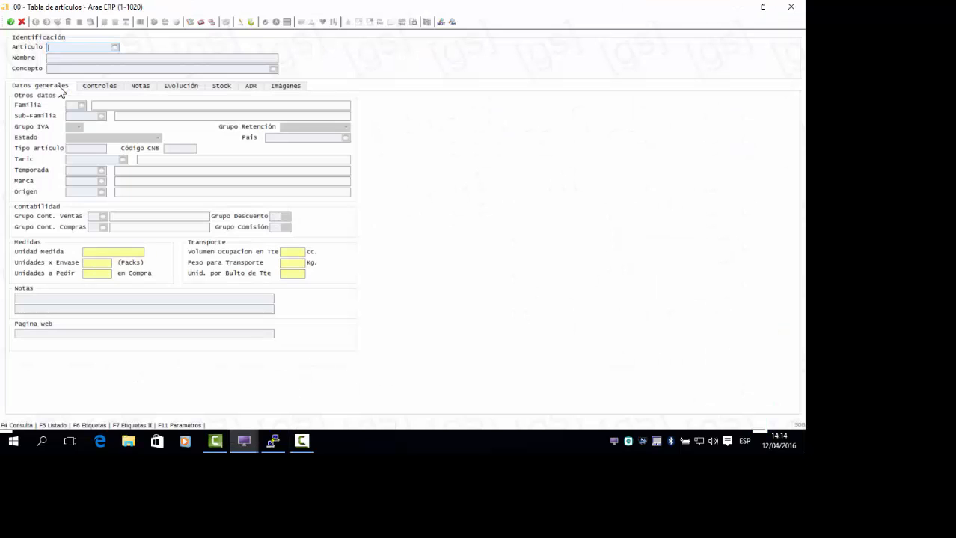
{"action": "left_click", "coordinate": [114, 47]}
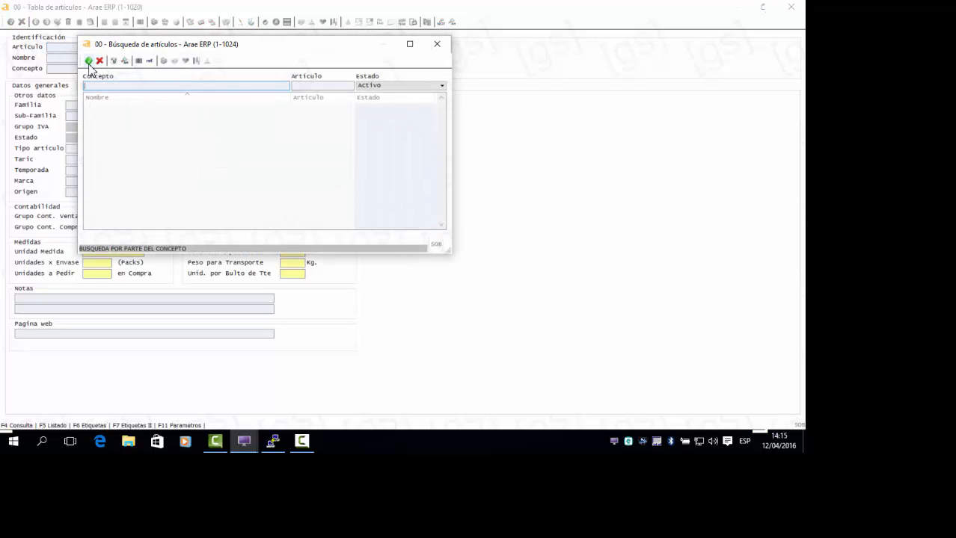
{"action": "left_click", "coordinate": [89, 61]}
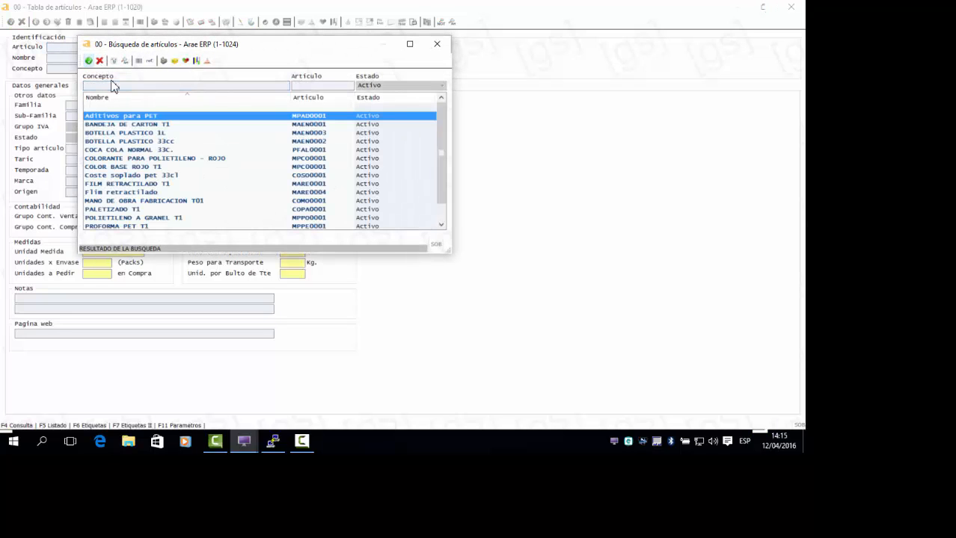
{"action": "double_click", "coordinate": [144, 141]}
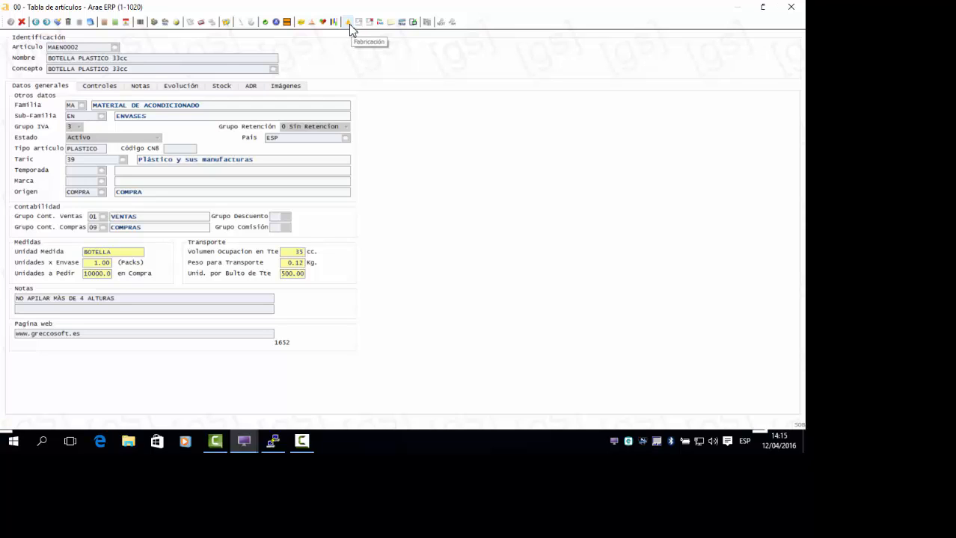
- Review the article's manufacturing composition, including its costs and notes, and close the article record
{"action": "left_click", "coordinate": [349, 23]}
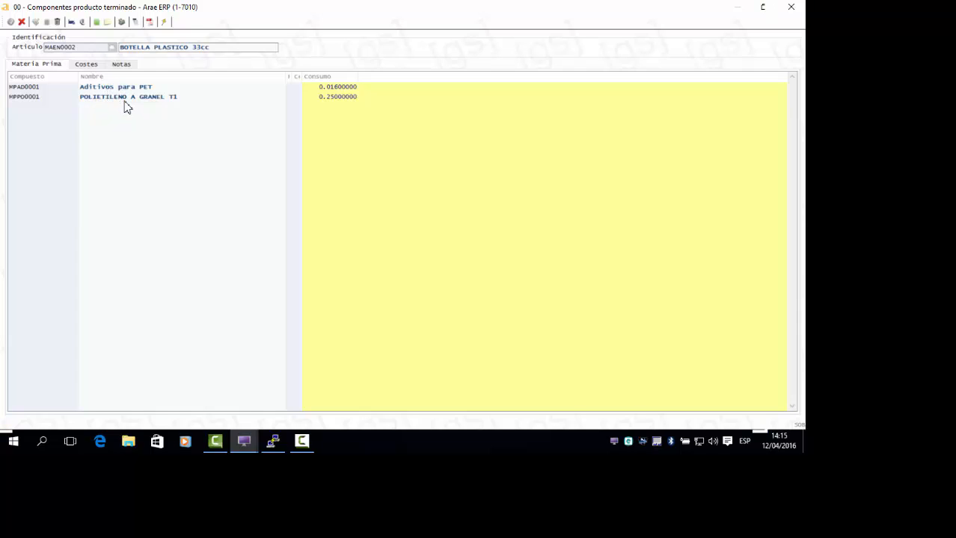
{"action": "left_click", "coordinate": [86, 64]}
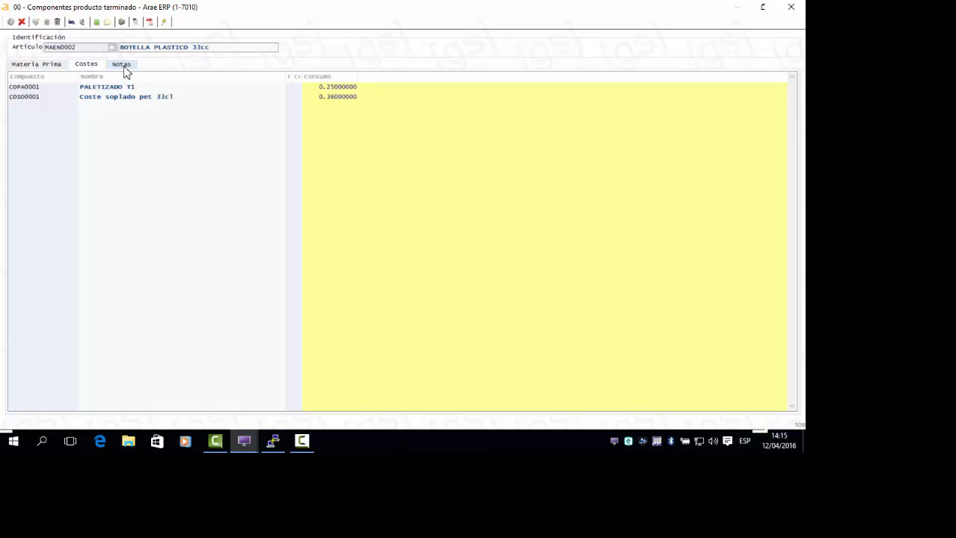
{"action": "left_click", "coordinate": [123, 66]}
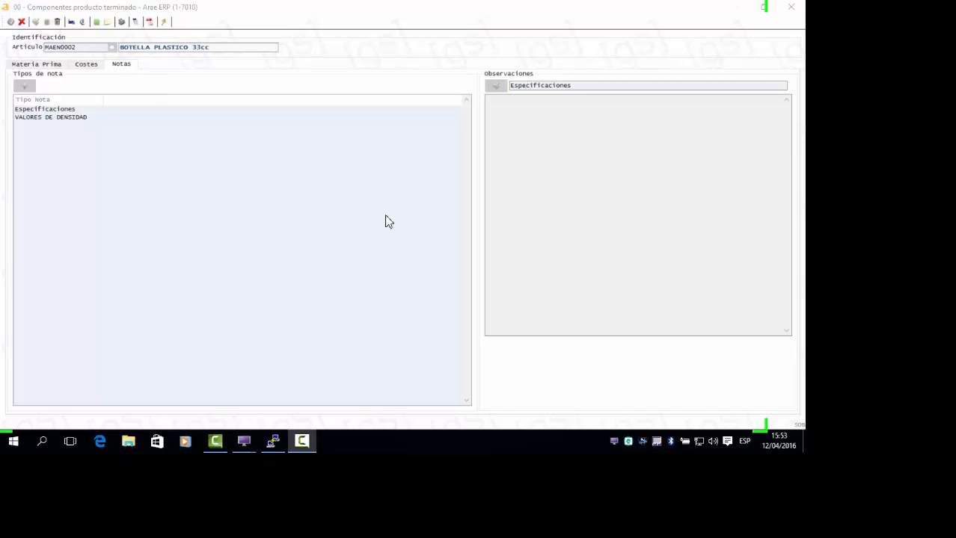
{"action": "left_click", "coordinate": [21, 21]}
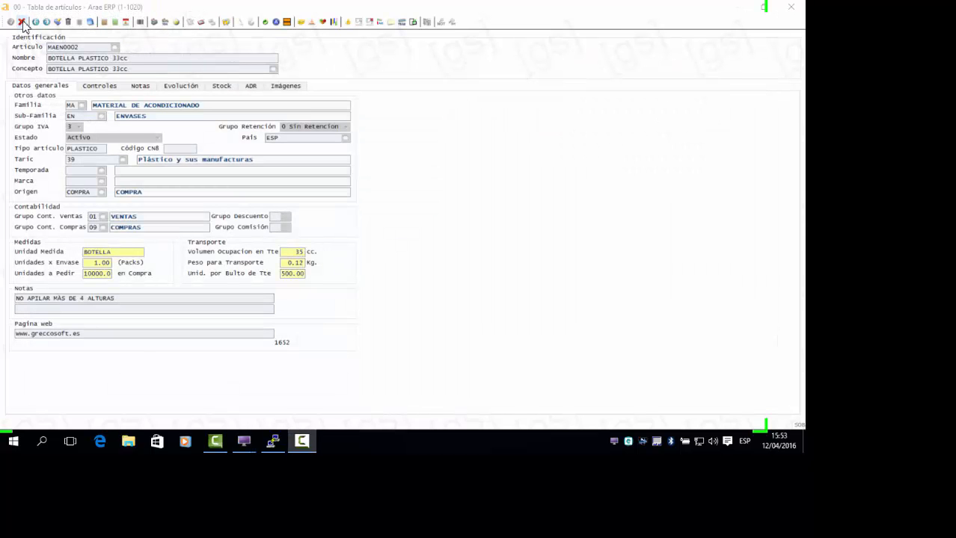
{"action": "left_click", "coordinate": [21, 22]}
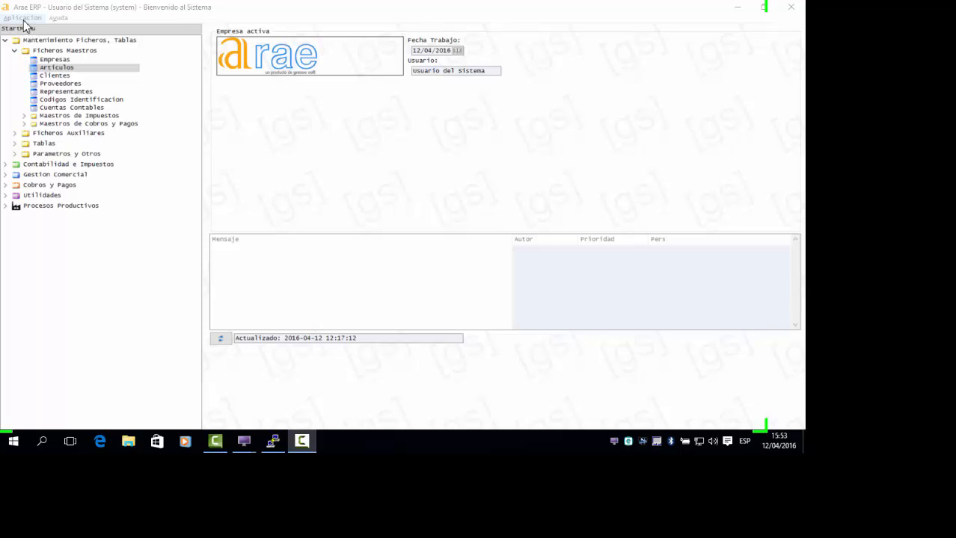
- Open Composición de artículos under general manufacturing in Procesos Productivos and load BOTELLA PLASTICO 33cc
{"action": "left_click", "coordinate": [7, 209]}
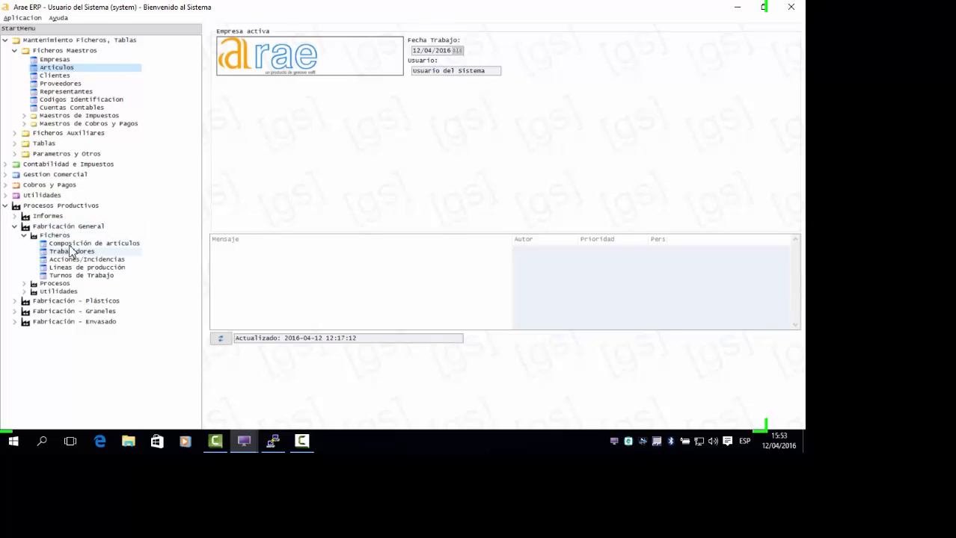
{"action": "double_click", "coordinate": [93, 243]}
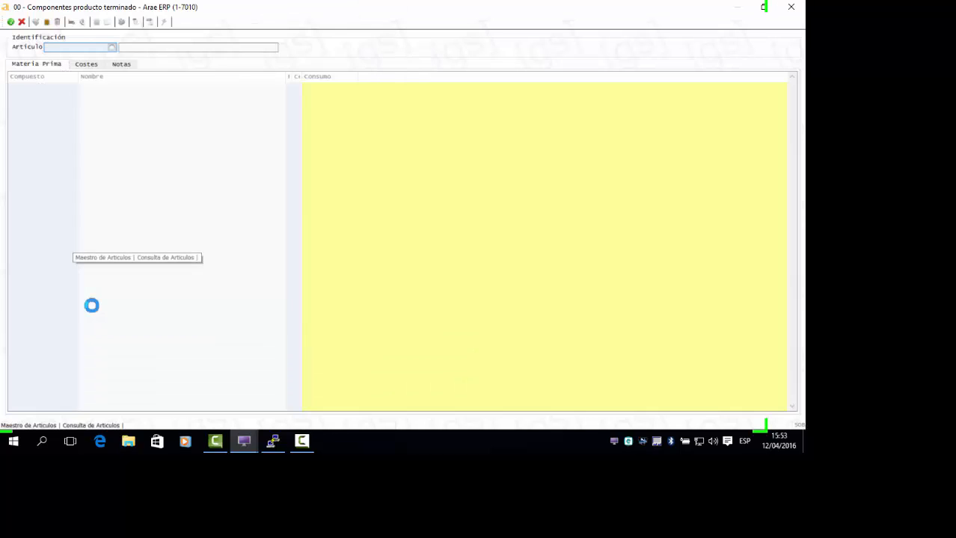
{"action": "left_click", "coordinate": [111, 47]}
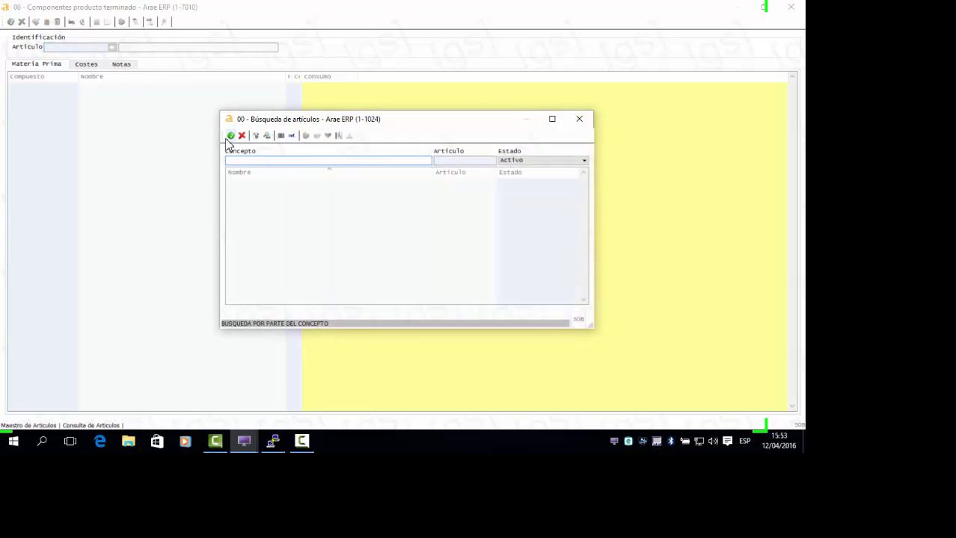
{"action": "key", "text": "Return"}
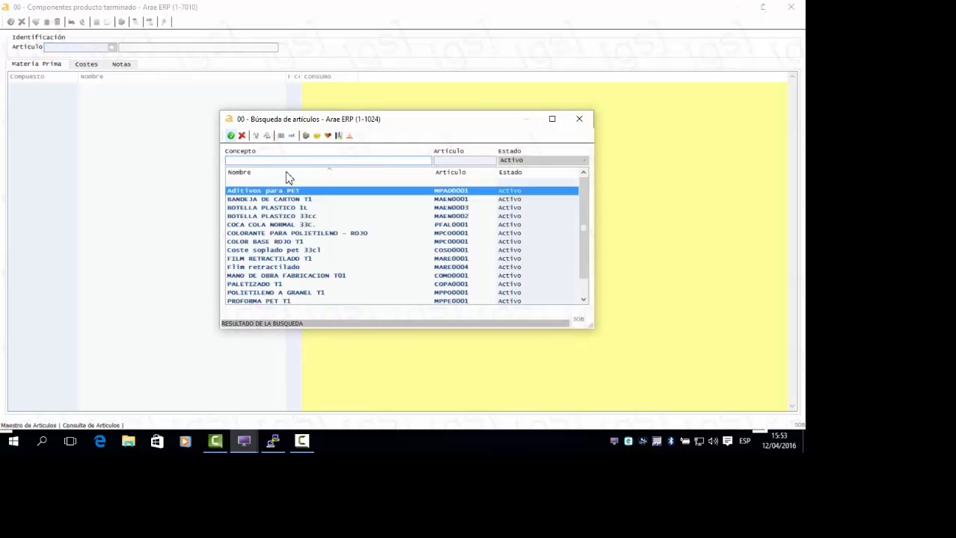
{"action": "double_click", "coordinate": [285, 216]}
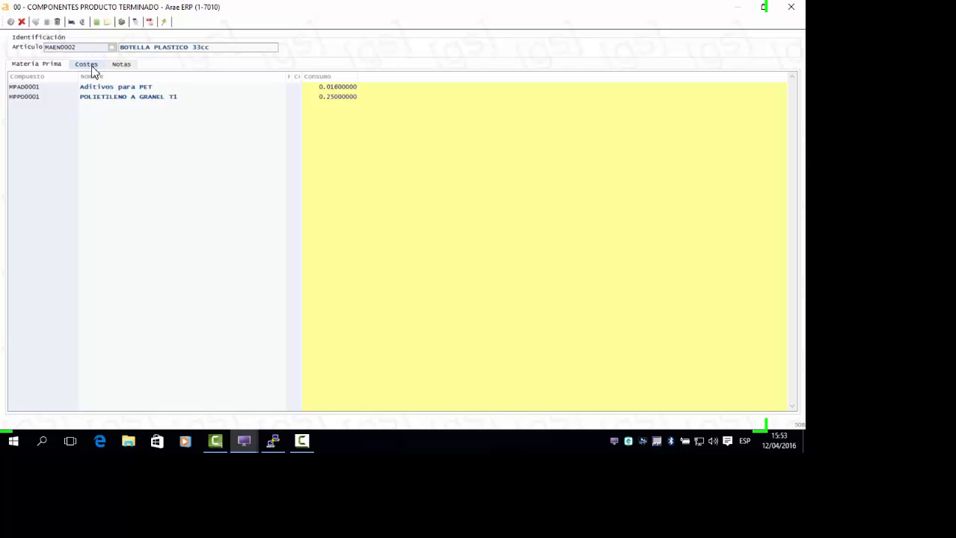
- Examine the bottle's costs, notes and raw materials, and close the composition record
{"action": "left_click", "coordinate": [94, 67]}
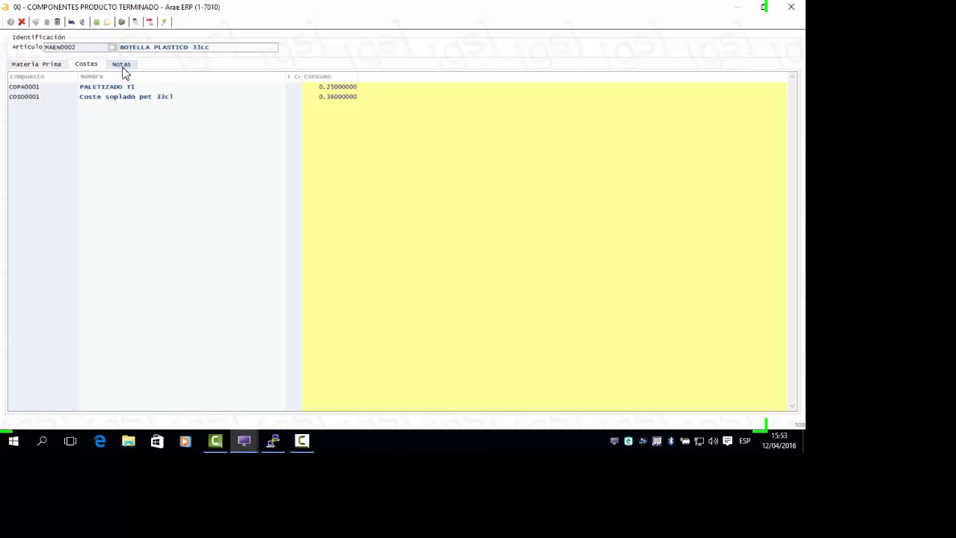
{"action": "left_click", "coordinate": [123, 66]}
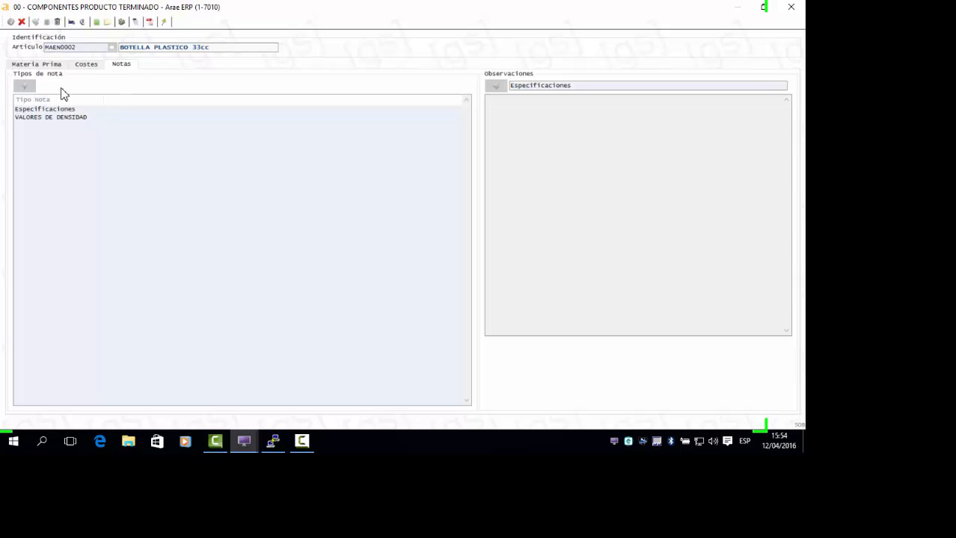
{"action": "left_click", "coordinate": [50, 65]}
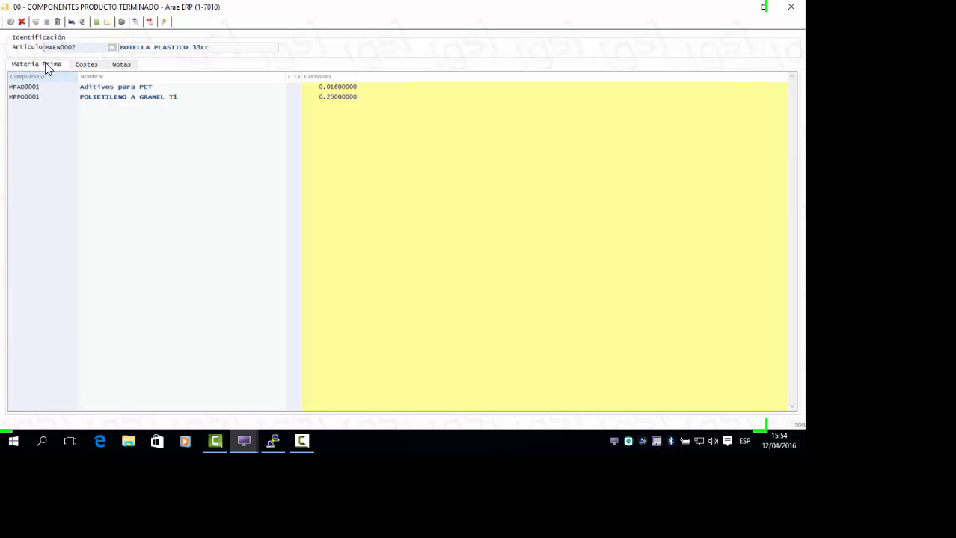
{"action": "left_click", "coordinate": [21, 21]}
{"action": "left_click", "coordinate": [24, 24]}
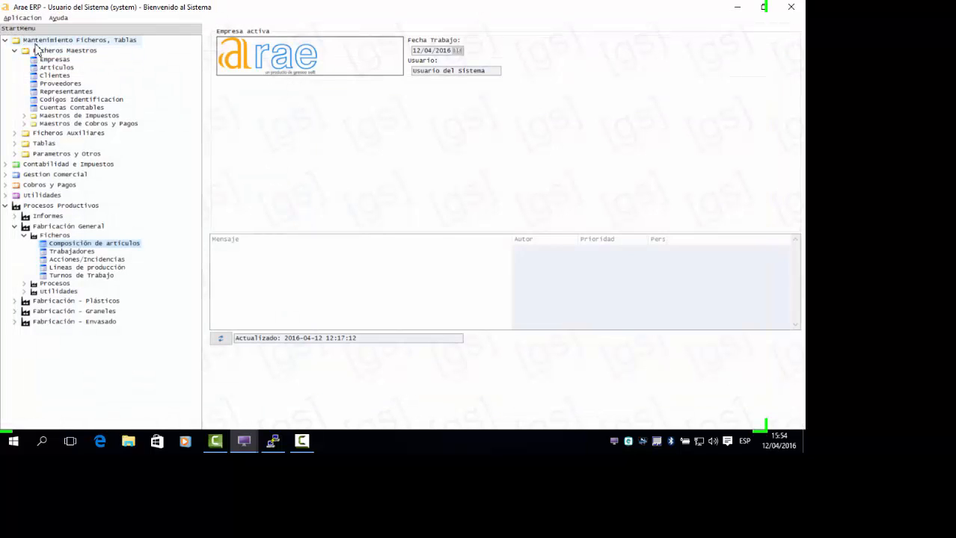
- Open the article sub-families table in the commercial auxiliary files and choose the family MATERIAL DE ACONDICIONADO
{"action": "left_click", "coordinate": [14, 133]}
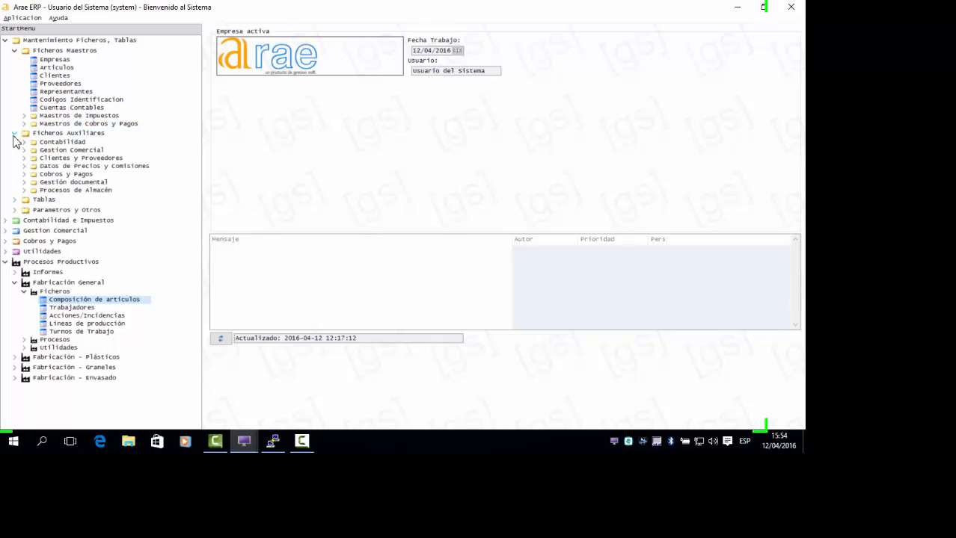
{"action": "left_click", "coordinate": [24, 150]}
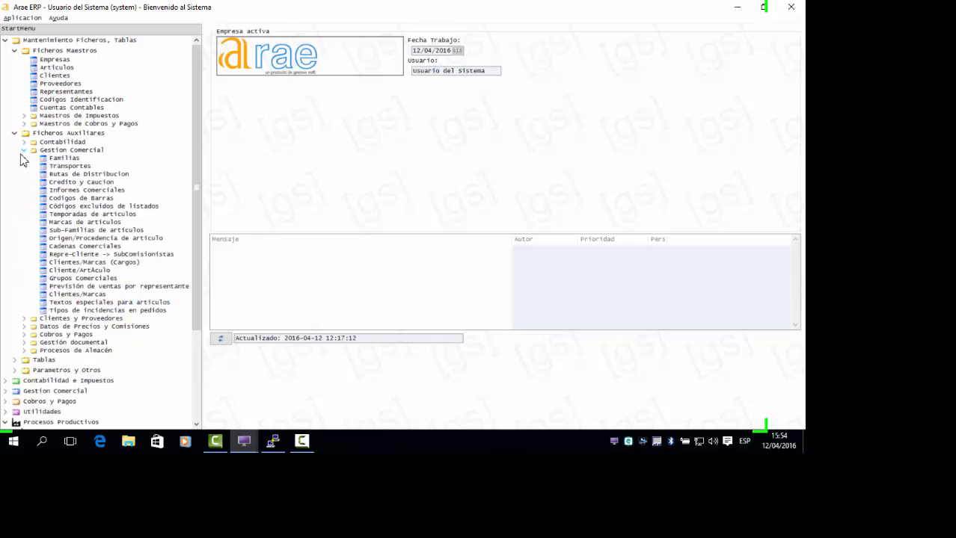
{"action": "double_click", "coordinate": [80, 231]}
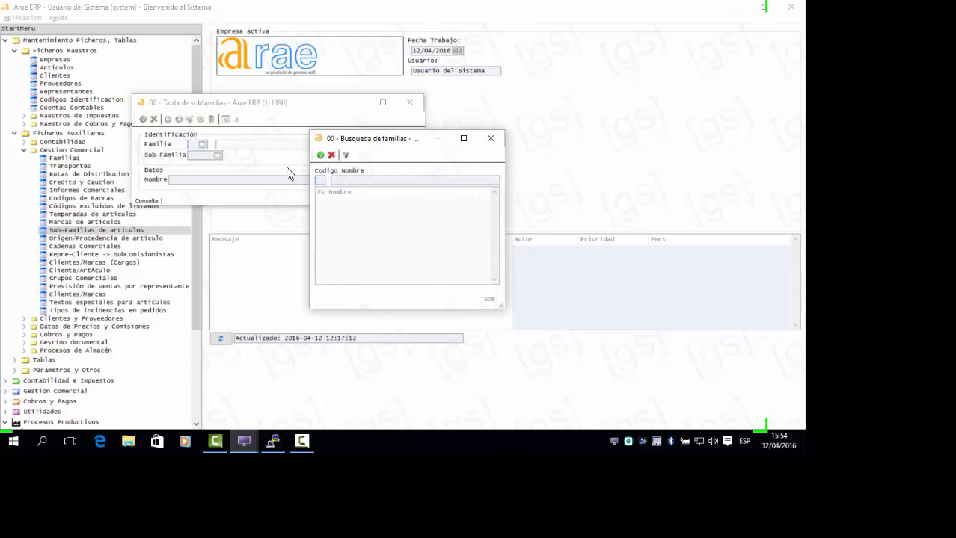
{"action": "left_click", "coordinate": [321, 155]}
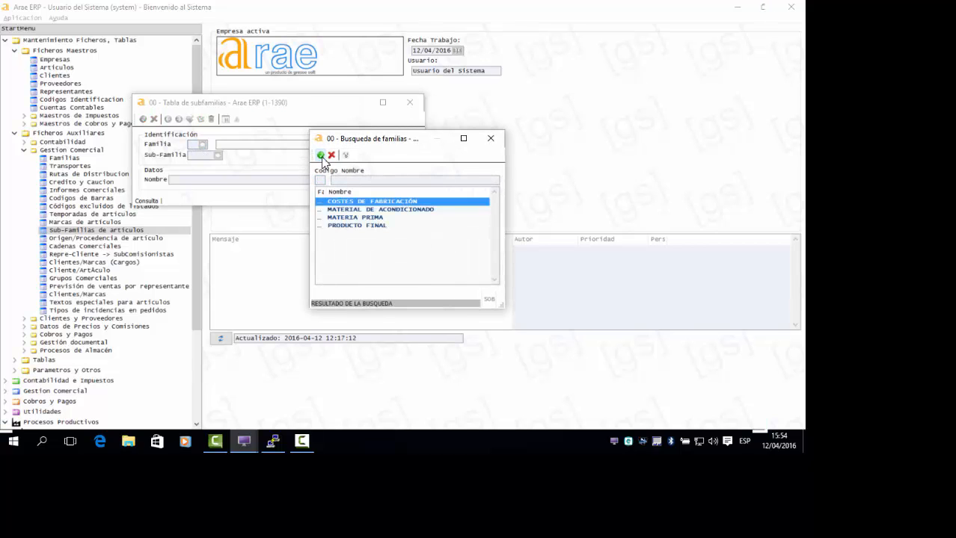
{"action": "double_click", "coordinate": [378, 212]}
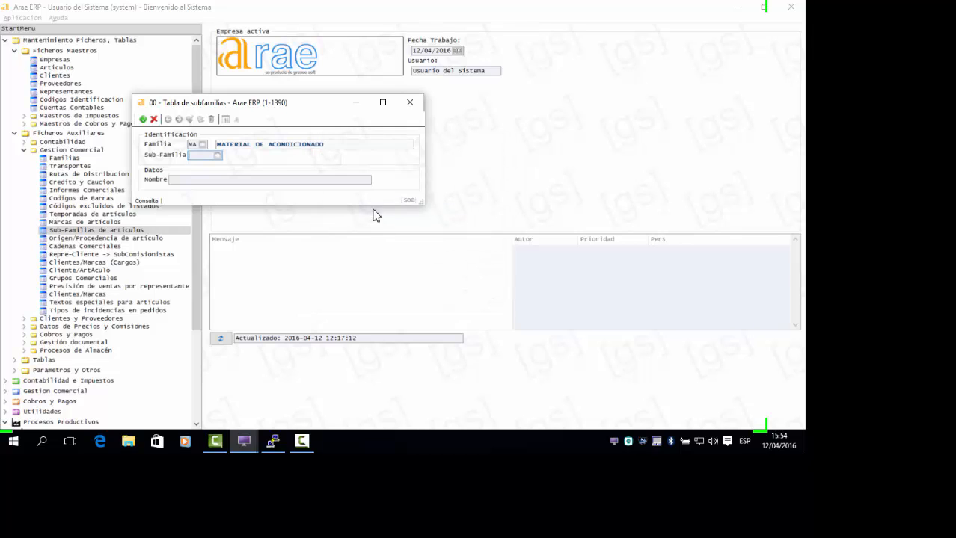
- Load the ENVASES sub-family and open its manufacturing composition template
{"action": "left_click", "coordinate": [217, 155]}
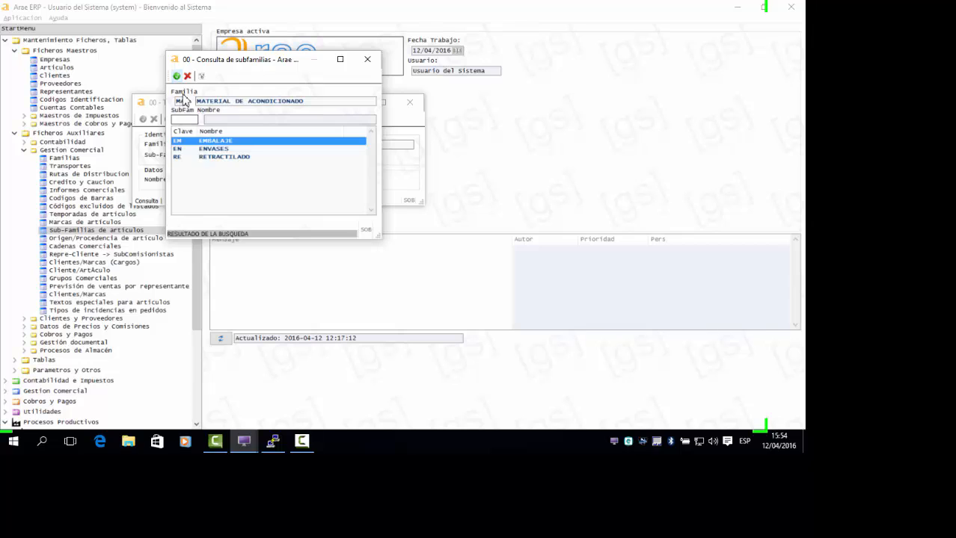
{"action": "left_click", "coordinate": [209, 150]}
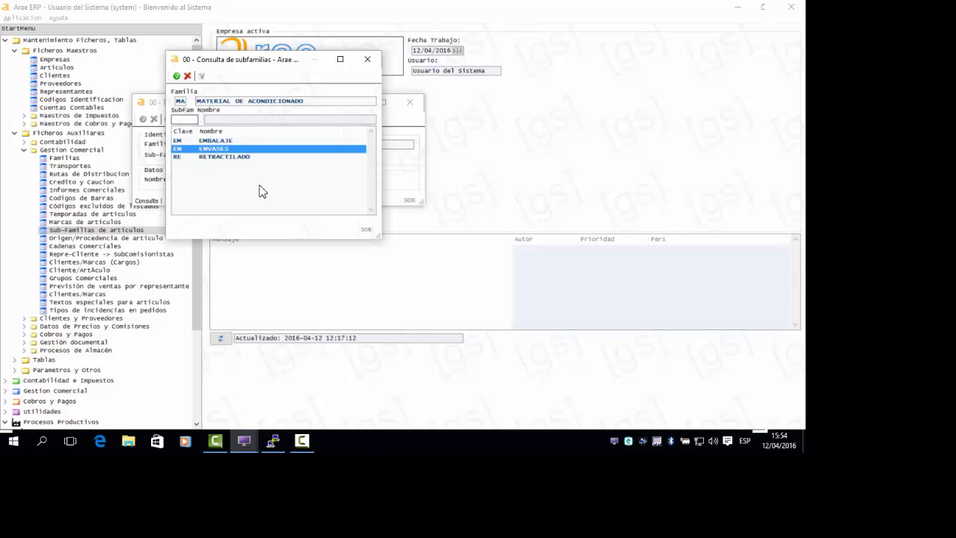
{"action": "left_click", "coordinate": [176, 76]}
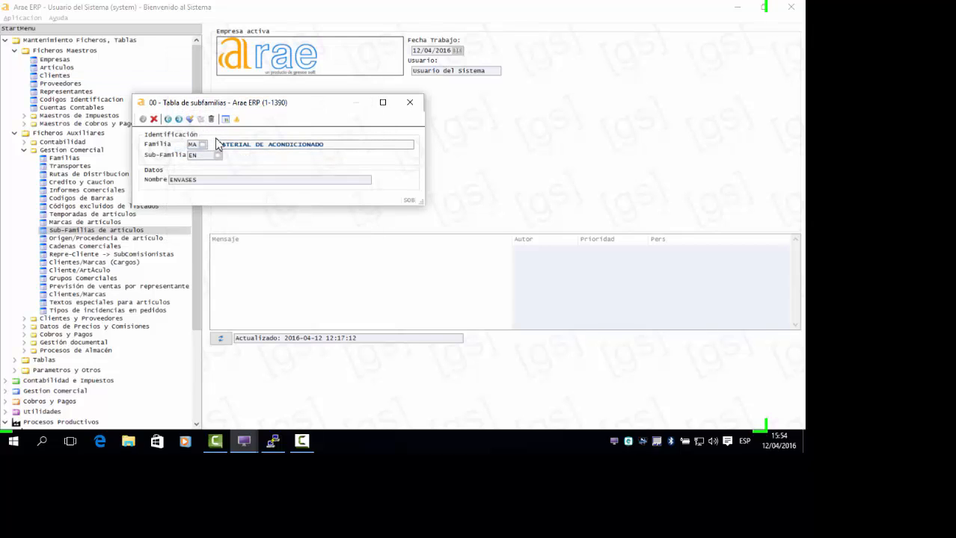
{"action": "left_click", "coordinate": [236, 120]}
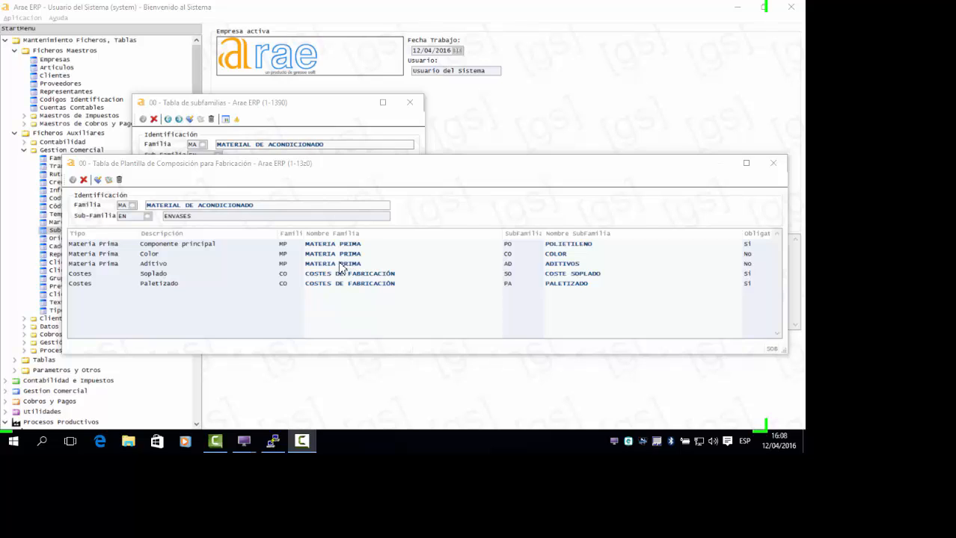
- Clear the ENVASES template and load the composition template for the EMBALAJE sub-family
{"action": "left_click", "coordinate": [81, 181]}
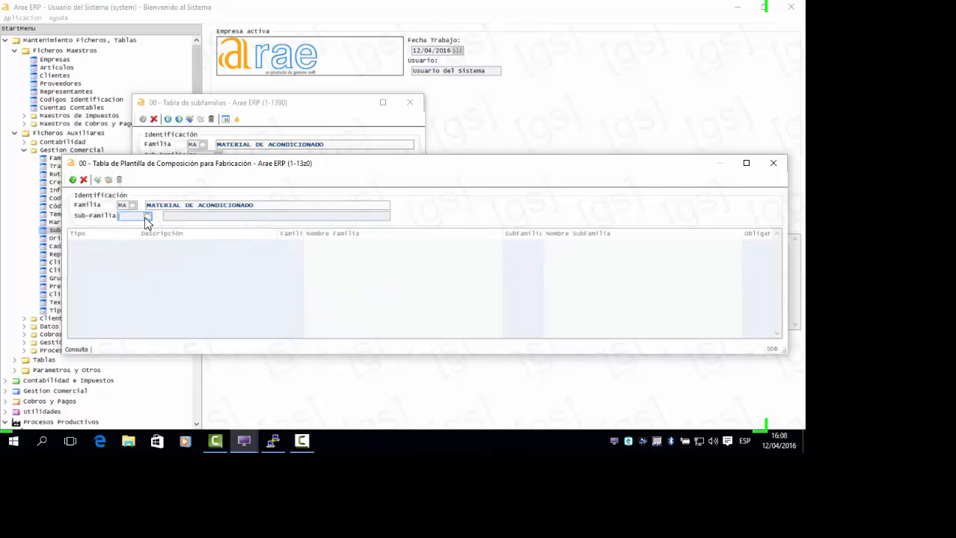
{"action": "left_click", "coordinate": [146, 217]}
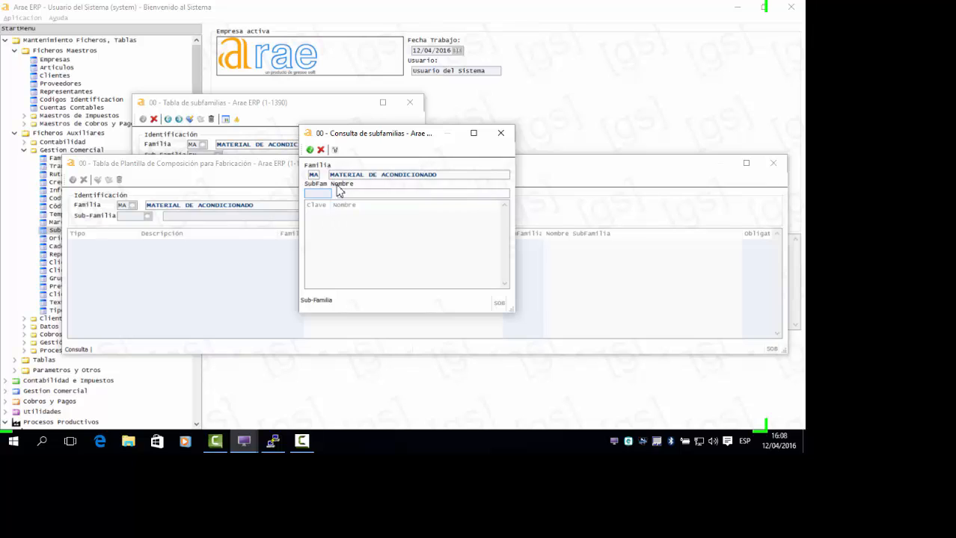
{"action": "left_click", "coordinate": [310, 150]}
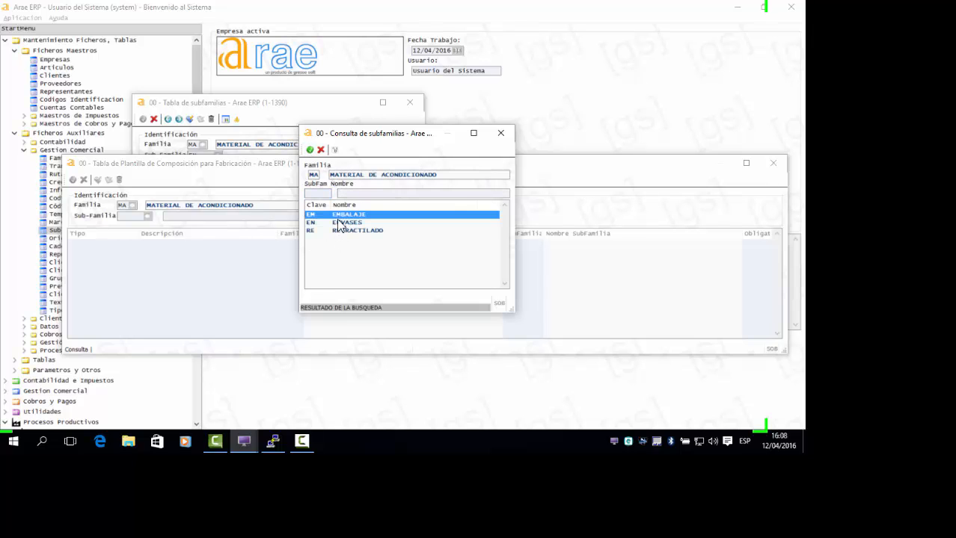
{"action": "key", "text": "Return"}
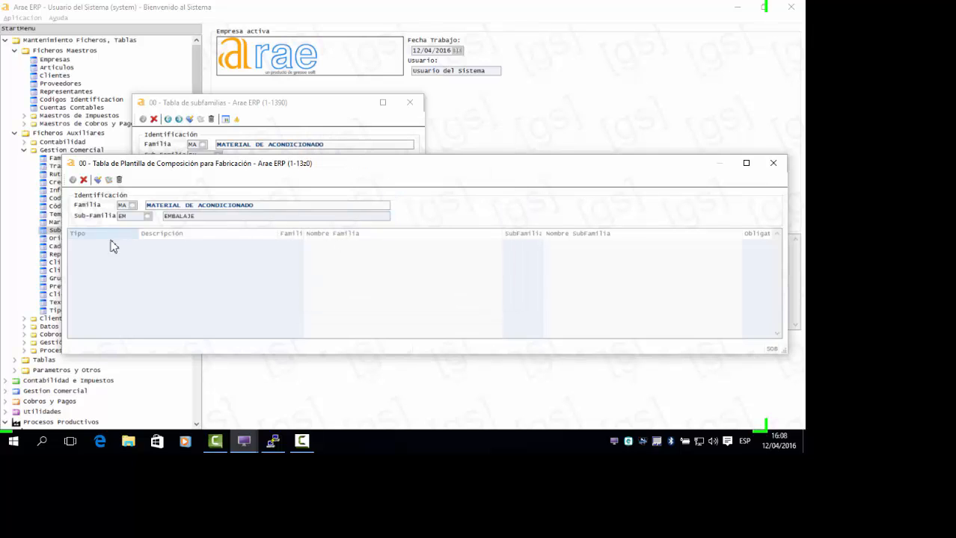
- Start editing the EMBALAJE composition template and add a Materia Prima line described as "Componente principal"
{"action": "left_click", "coordinate": [98, 185]}
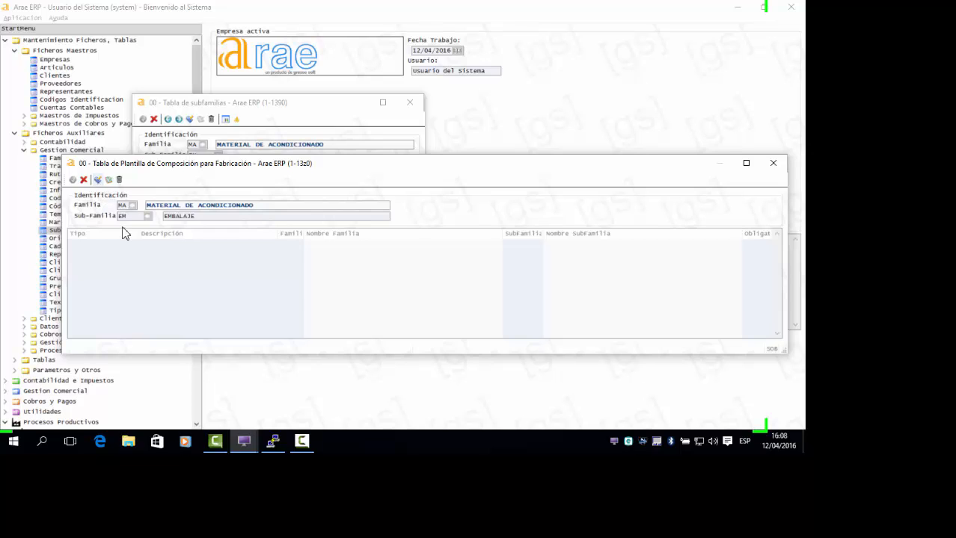
{"action": "left_click", "coordinate": [133, 246]}
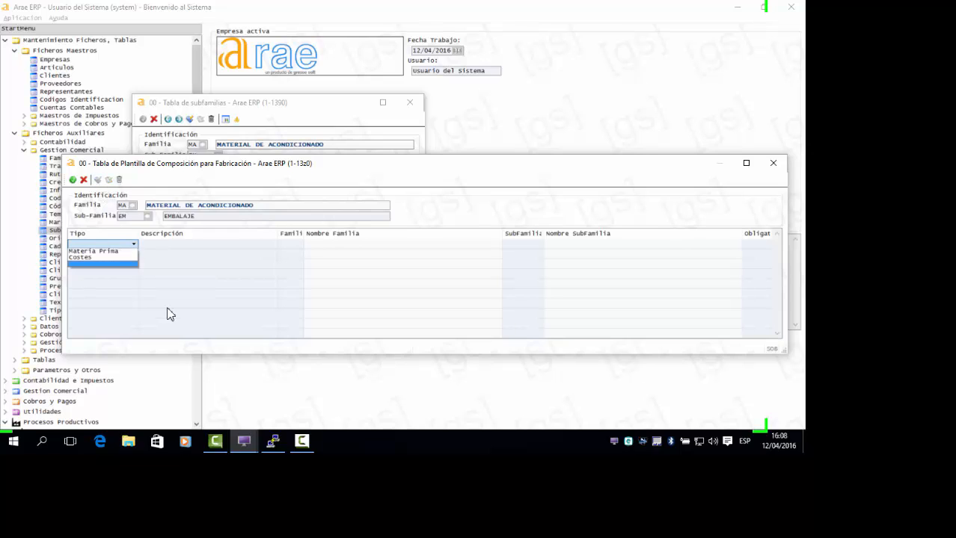
{"action": "left_click", "coordinate": [116, 253]}
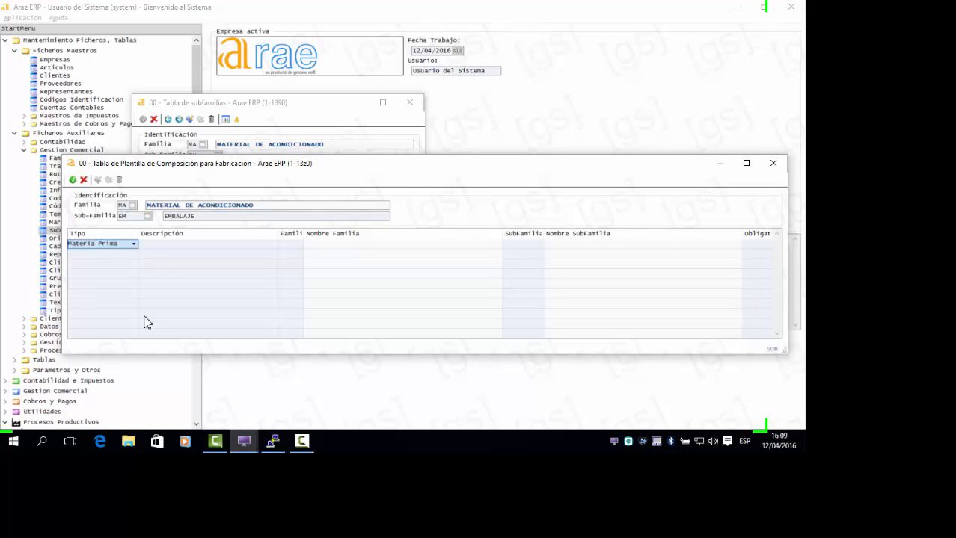
{"action": "left_click", "coordinate": [184, 246]}
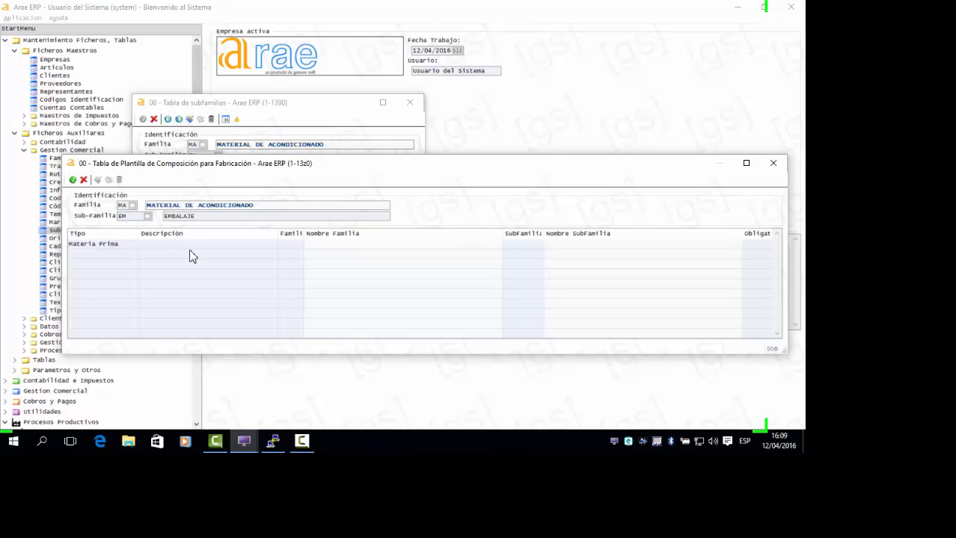
{"action": "type", "text": "Componente principal"}
{"action": "key", "text": "Tab"}
- Assign the family MATERIA PRIMA to the "Componente principal" line
{"action": "left_click", "coordinate": [300, 245]}
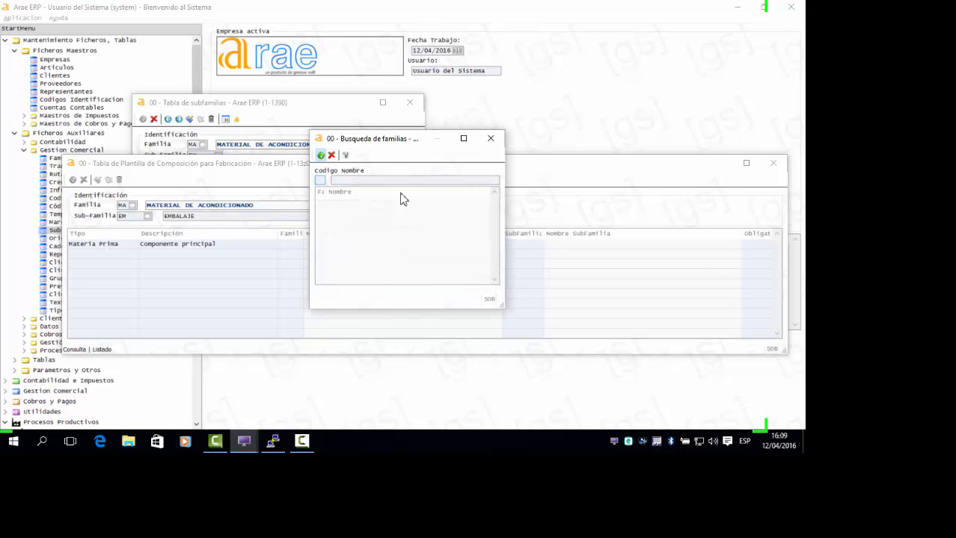
{"action": "left_click", "coordinate": [350, 217]}
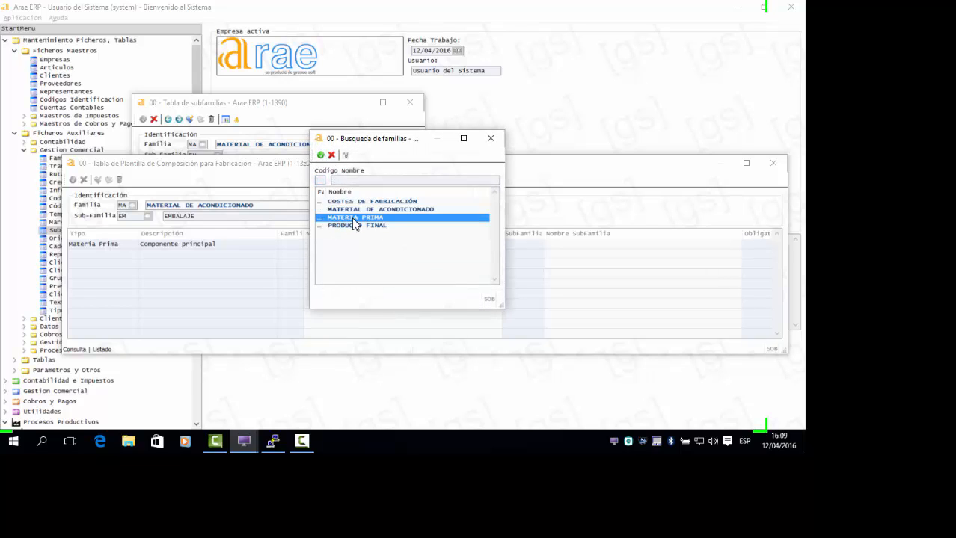
{"action": "left_click", "coordinate": [320, 154]}
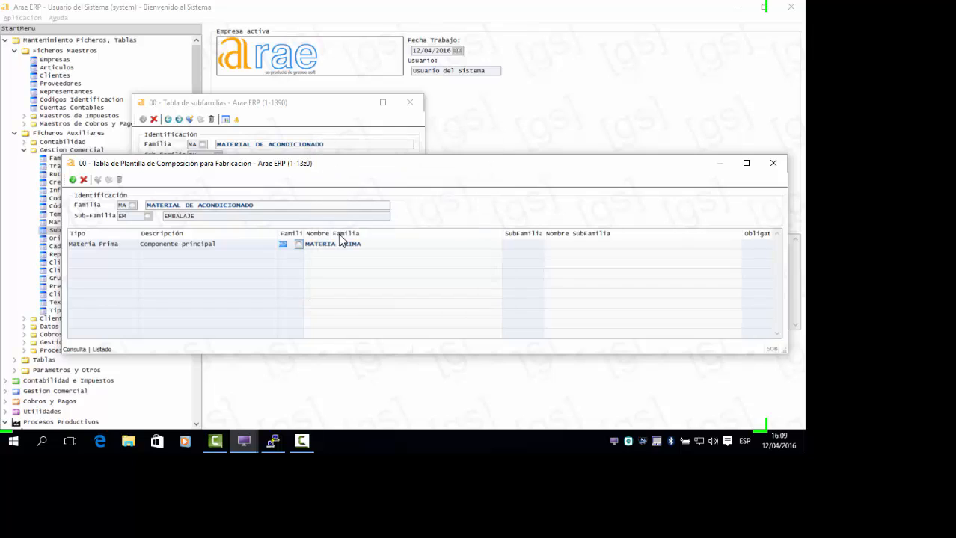
{"action": "key", "text": "Tab"}
- Assign the sub-family POLIETILENO to the "Componente principal" line and accept Sí as its mandatory setting
{"action": "left_click", "coordinate": [538, 244]}
{"action": "left_click", "coordinate": [310, 150]}
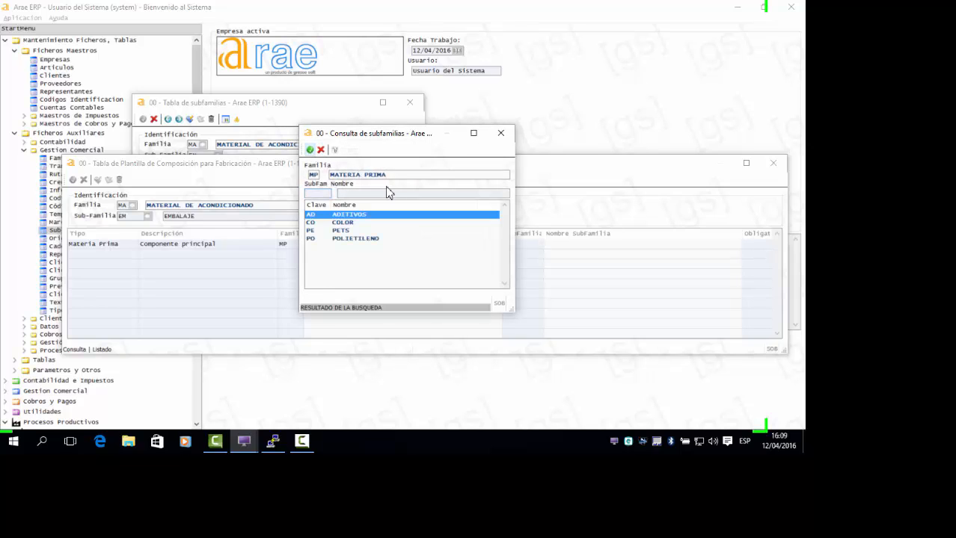
{"action": "left_click", "coordinate": [345, 238]}
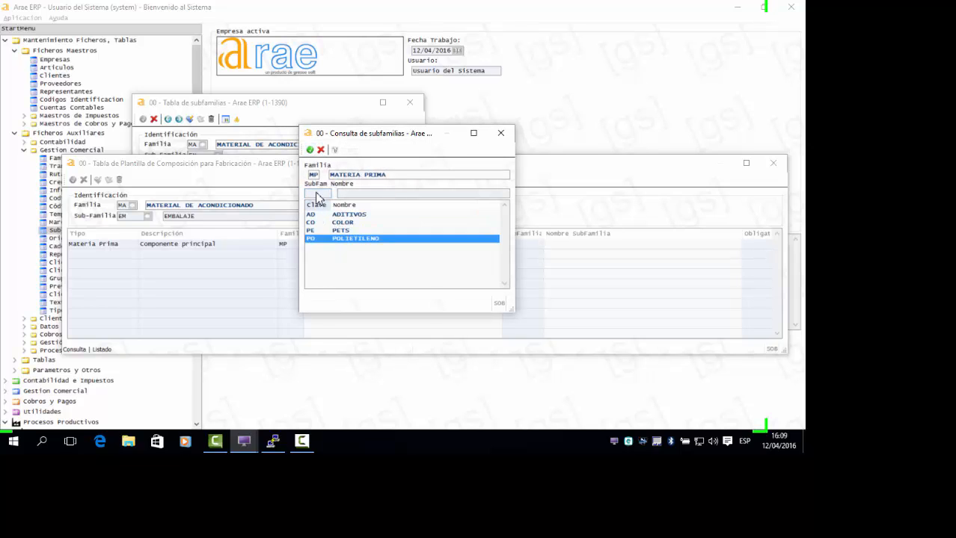
{"action": "left_click", "coordinate": [310, 150]}
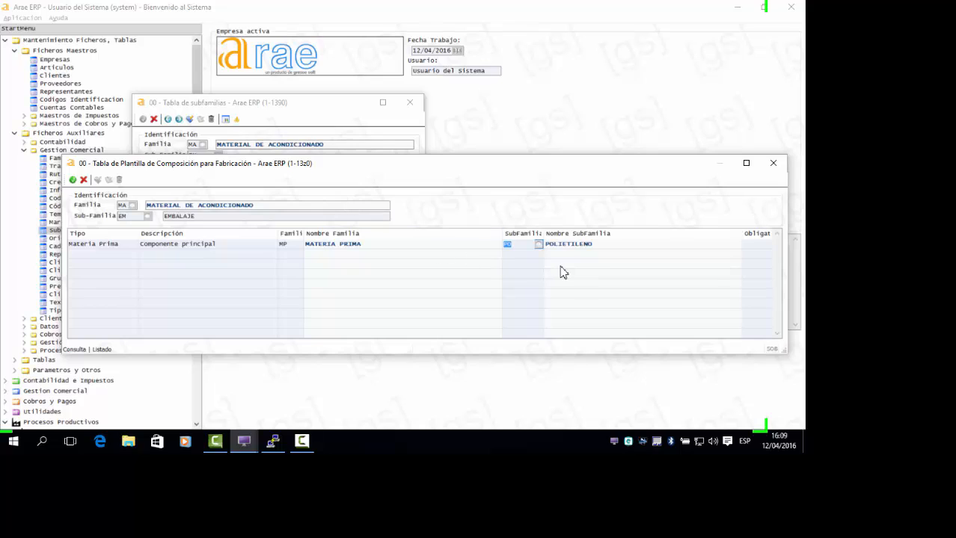
{"action": "key", "text": "Tab"}
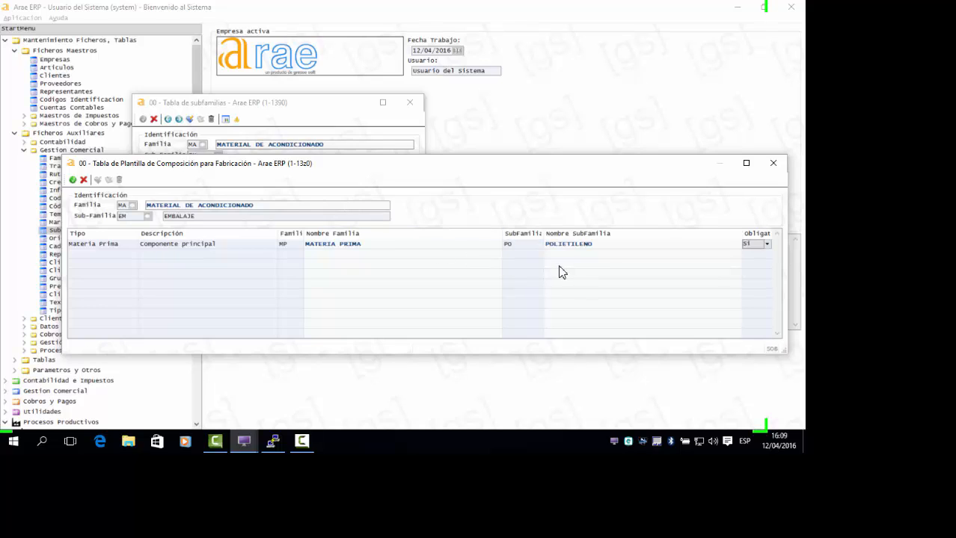
{"action": "key", "text": "Tab"}
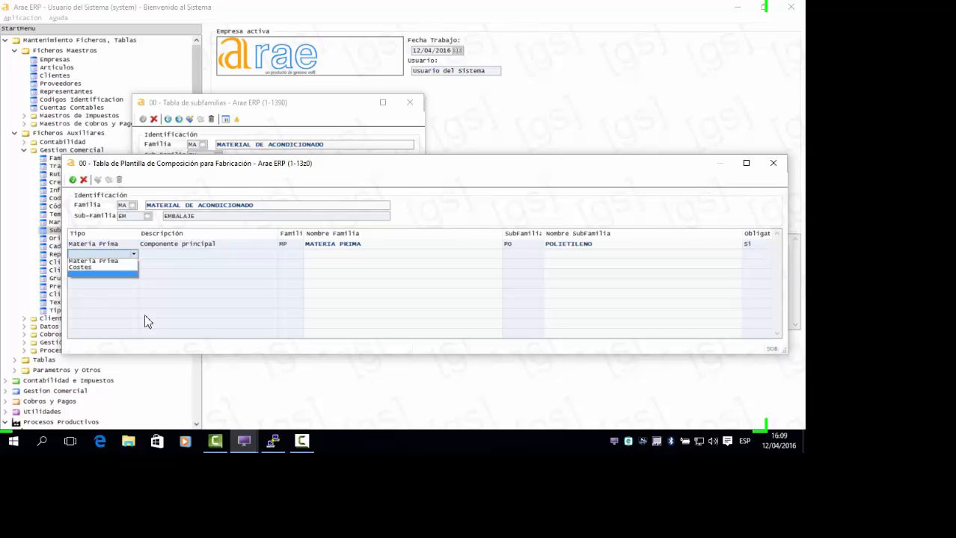
- Set the second template line's type to Materia Prima and save the EMBALAJE composition template
{"action": "left_click", "coordinate": [117, 260]}
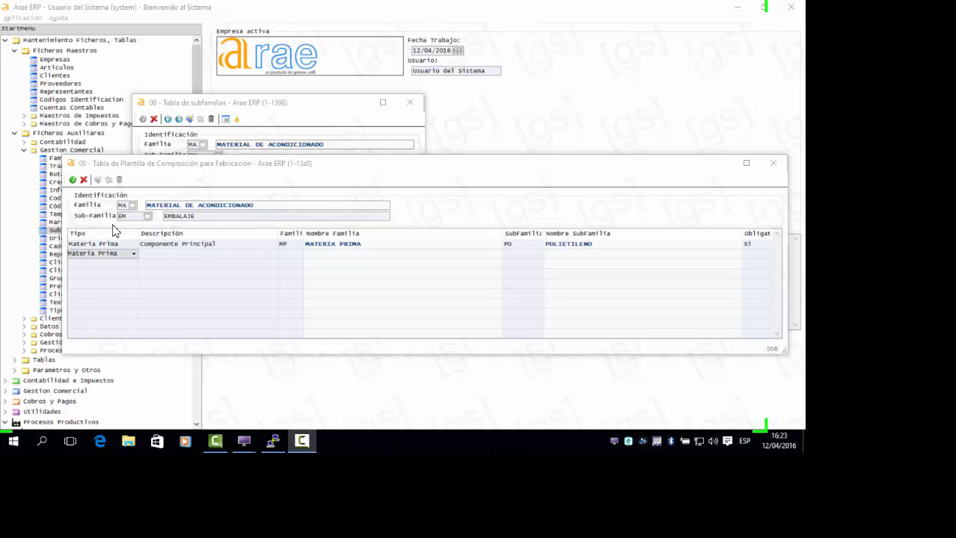
{"action": "left_click", "coordinate": [73, 180]}
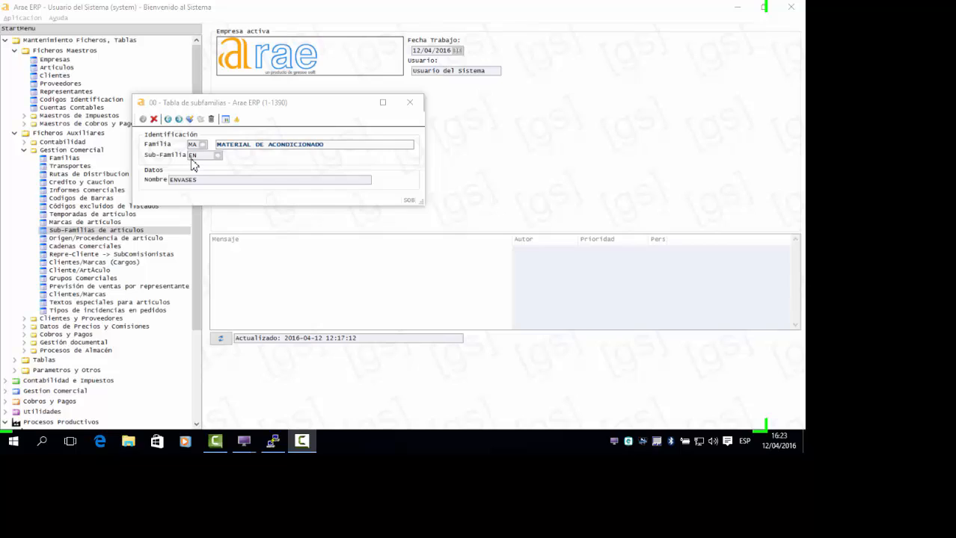
- View the ENVASES sub-family's lot attributes, and open the Atributos de lotes table under Procesos de Almacén
{"action": "left_click", "coordinate": [226, 120]}
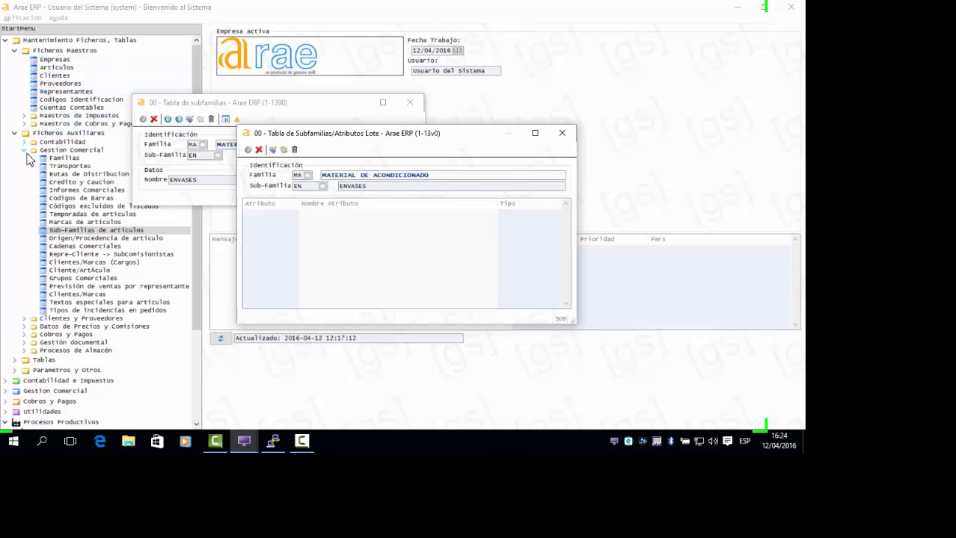
{"action": "left_click", "coordinate": [24, 351]}
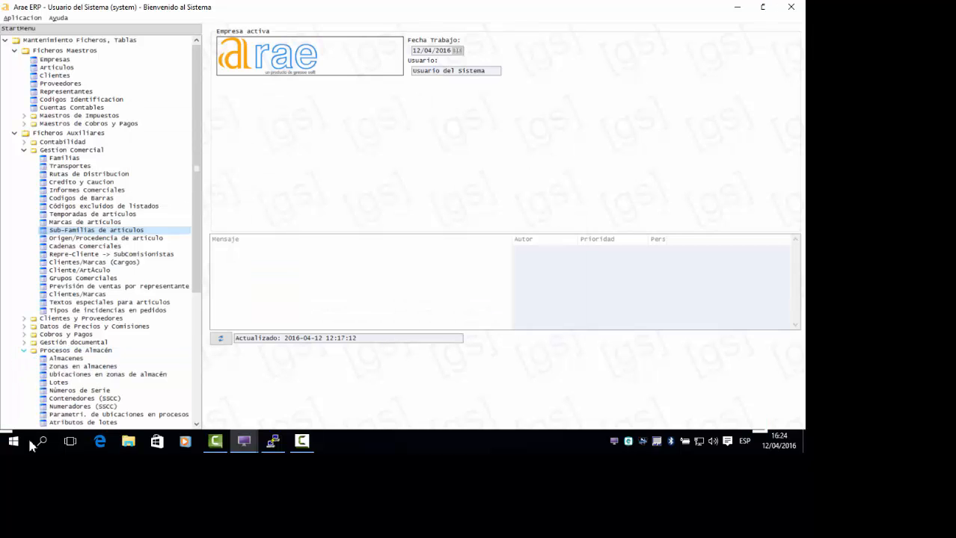
{"action": "double_click", "coordinate": [82, 423]}
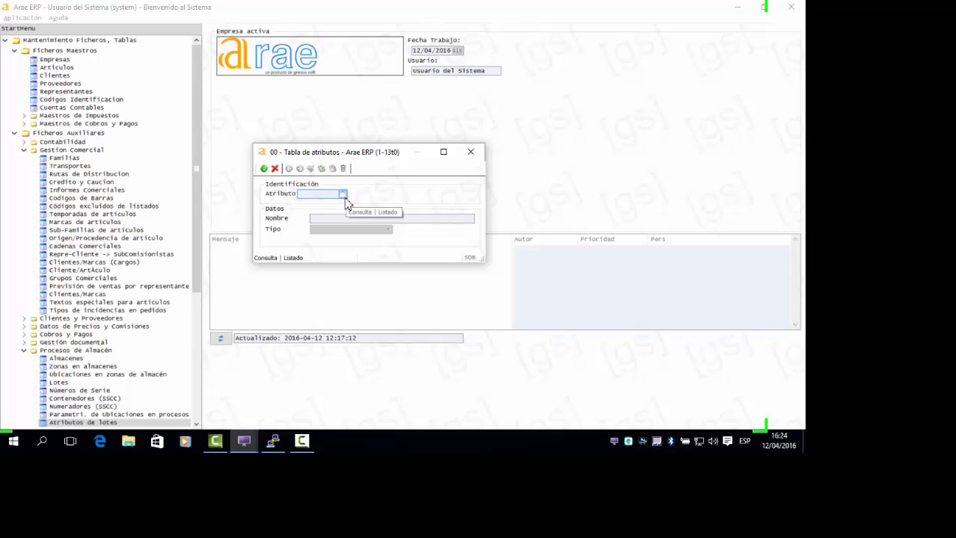
- Create and save the lot attribute DENSIDAD, named DENSIDAD, with type Numérico, and clear the form
{"action": "type", "text": "e"}
{"action": "key", "text": "BackSpace"}
{"action": "type", "text": "0ENSUD"}
{"action": "key", "text": "BackSpace"}
{"action": "type", "text": "IDAD"}
{"action": "key", "text": "Return"}
{"action": "type", "text": "DE"}
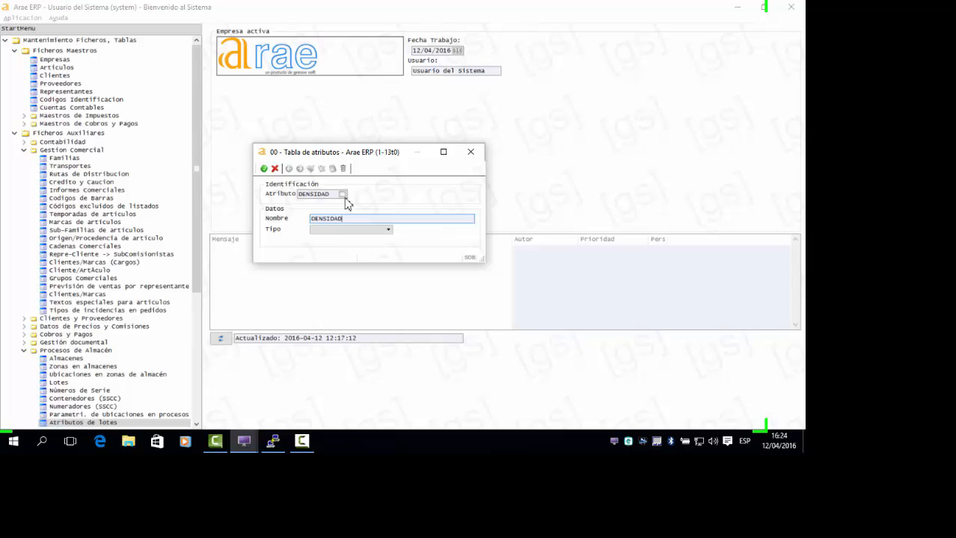
{"action": "key", "text": "Tab"}
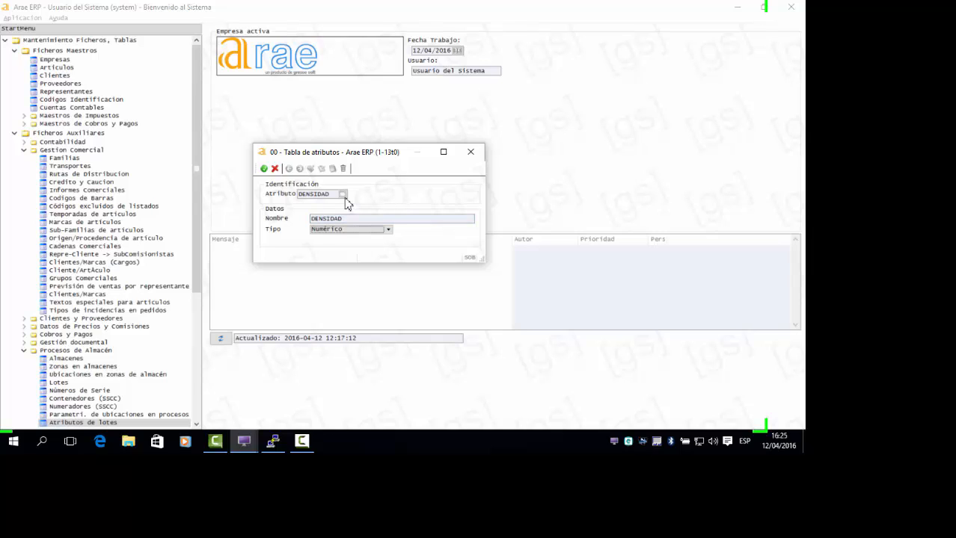
{"action": "key", "text": "Return"}
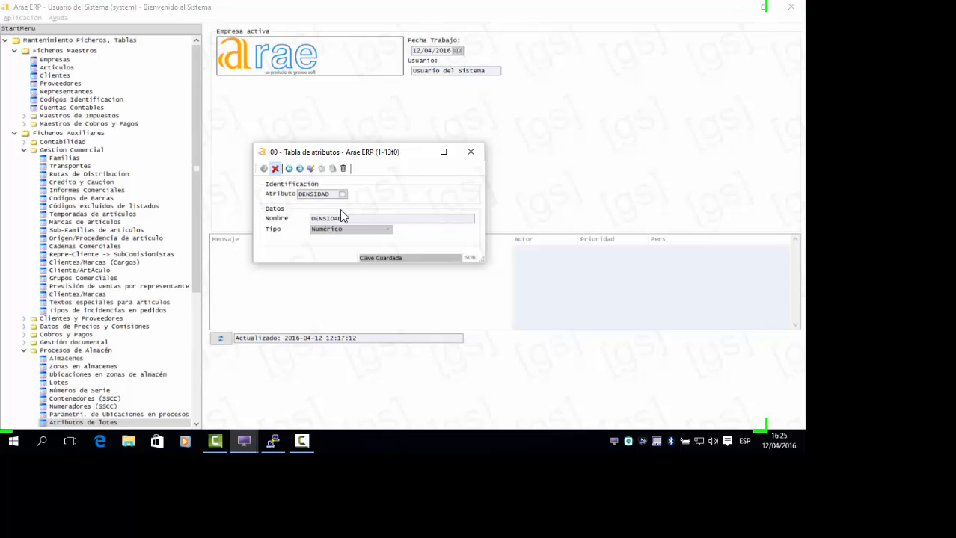
{"action": "key", "text": "Escape"}
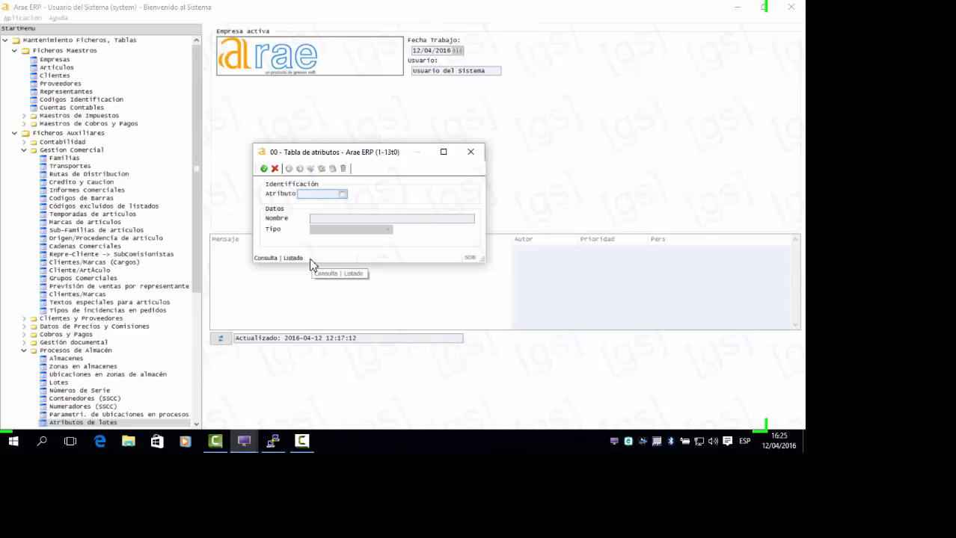
- Create and save the lot attribute TEMPERAT, named TEMPERATURA, with type Numérico, and close the attributes table
{"action": "type", "text": "TEMPERAT"}
{"action": "key", "text": "Return"}
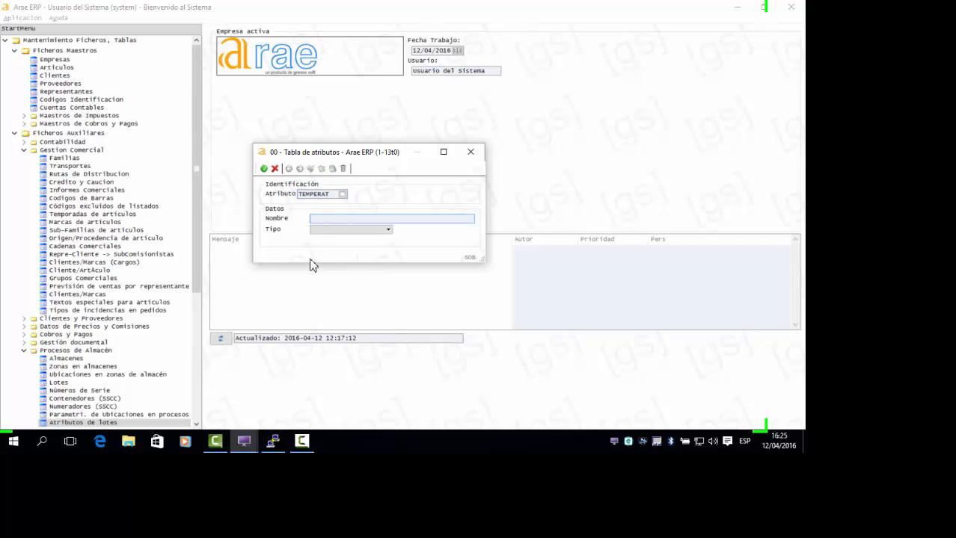
{"action": "type", "text": "TEMPERATURA"}
{"action": "key", "text": "Tab"}
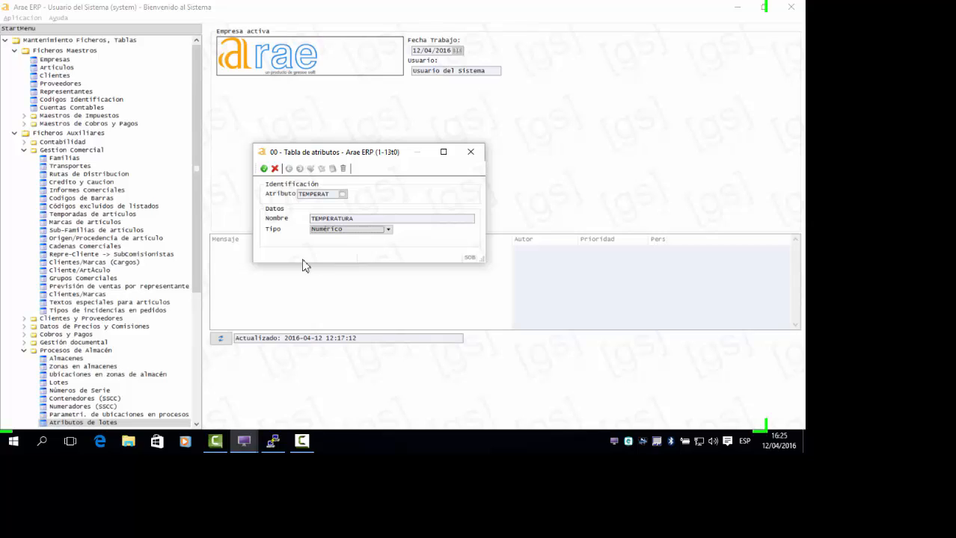
{"action": "left_click", "coordinate": [264, 169]}
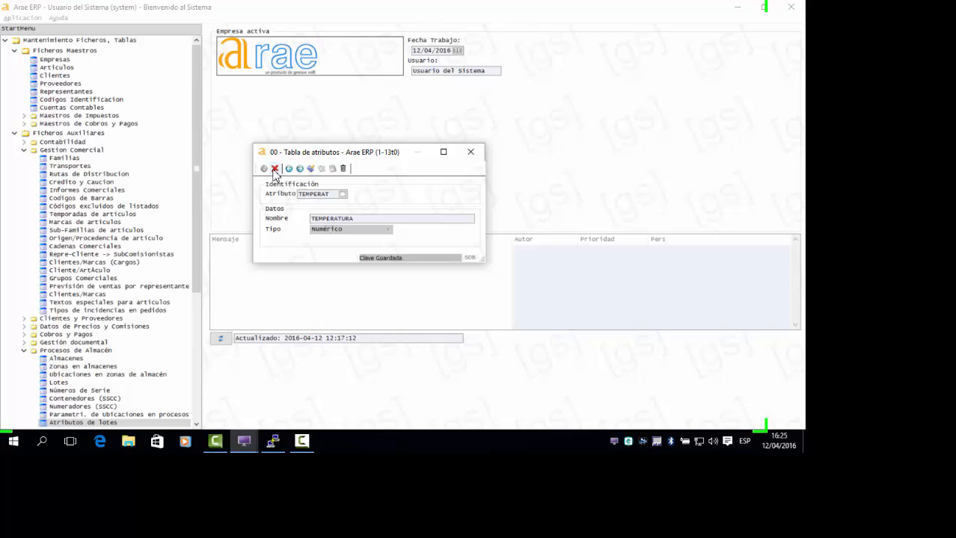
{"action": "left_click", "coordinate": [274, 169]}
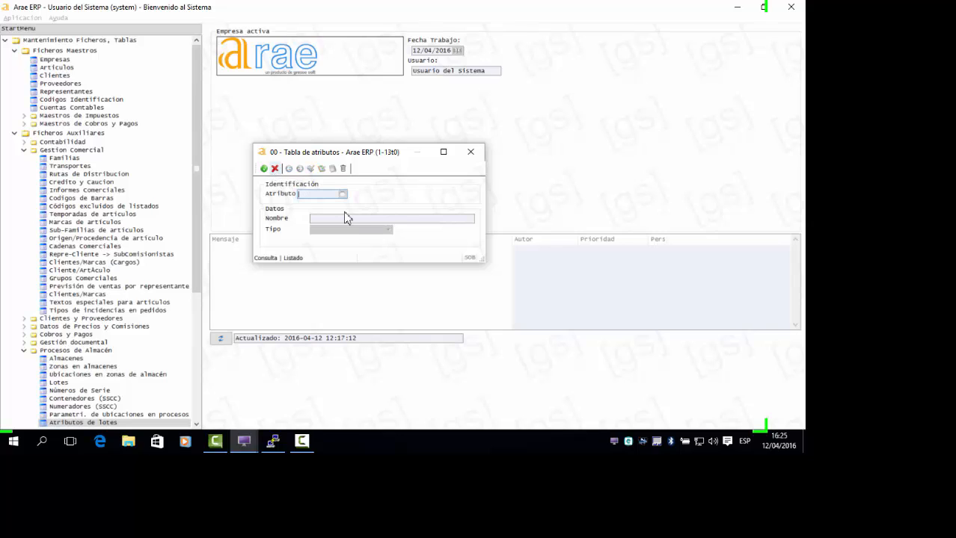
{"action": "left_click", "coordinate": [274, 169]}
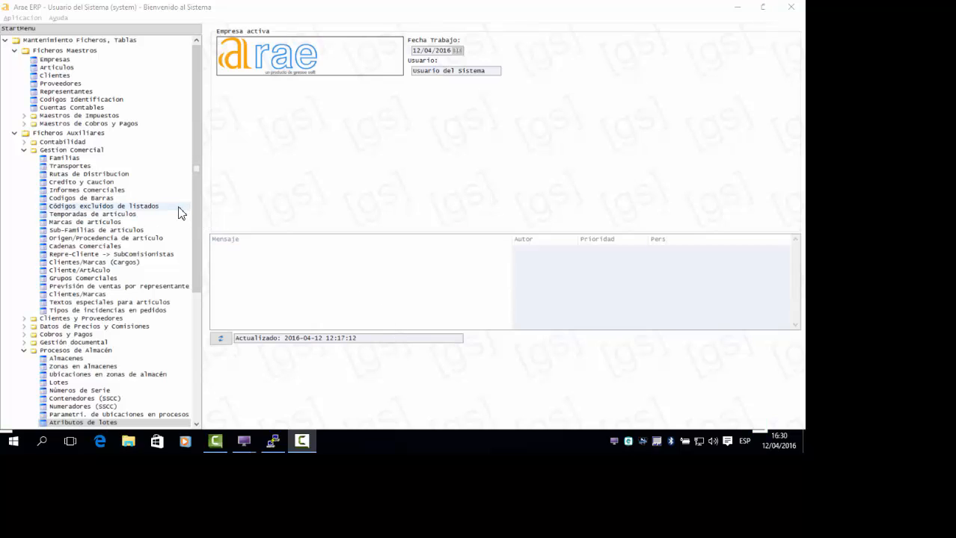
- Load the ENVASES sub-family of MATERIAL DE ACONDICIONADO in the article sub-families table and open its lot attributes
{"action": "double_click", "coordinate": [73, 230]}
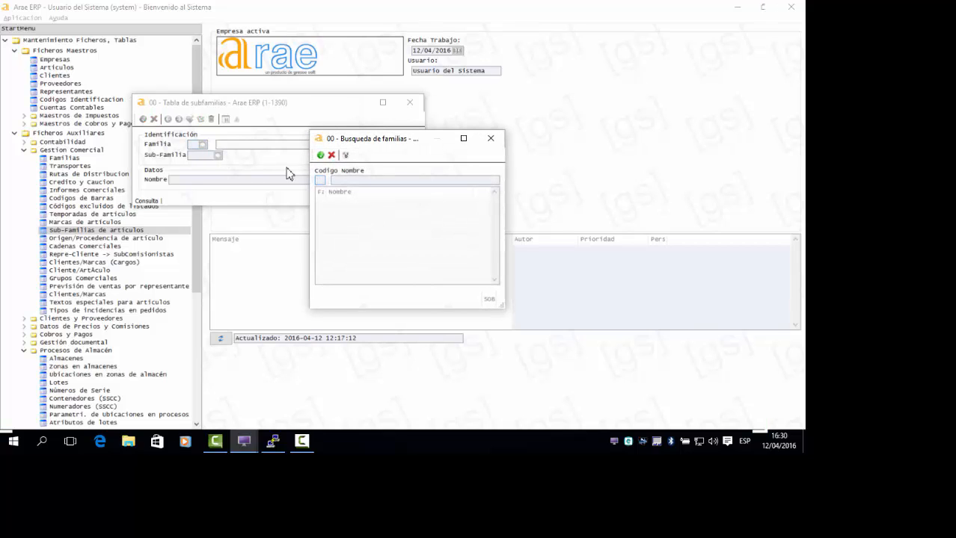
{"action": "left_click", "coordinate": [321, 156]}
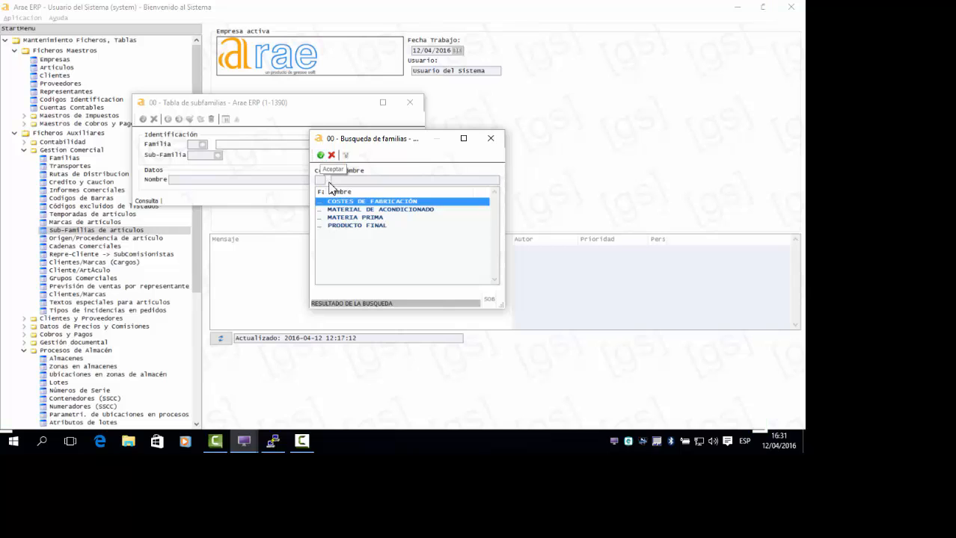
{"action": "double_click", "coordinate": [346, 212]}
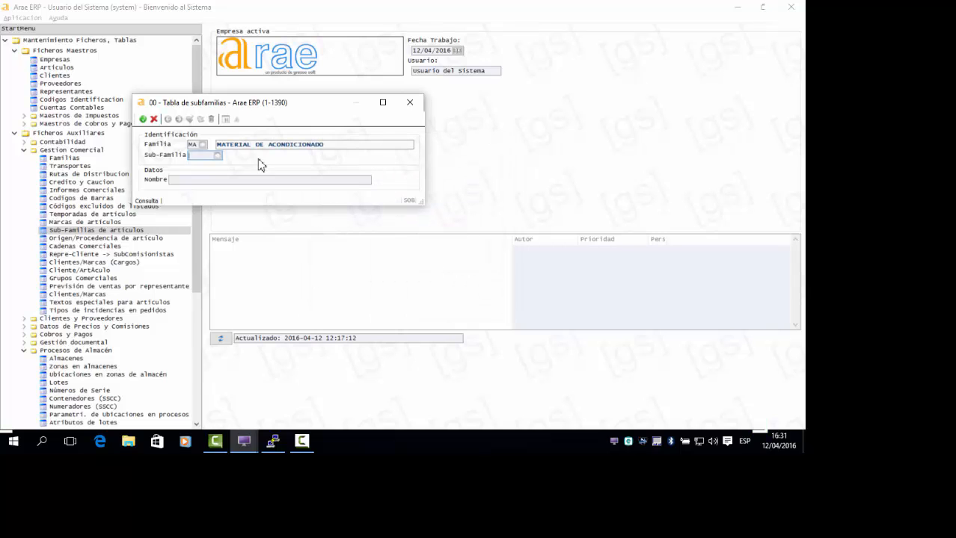
{"action": "left_click", "coordinate": [217, 156]}
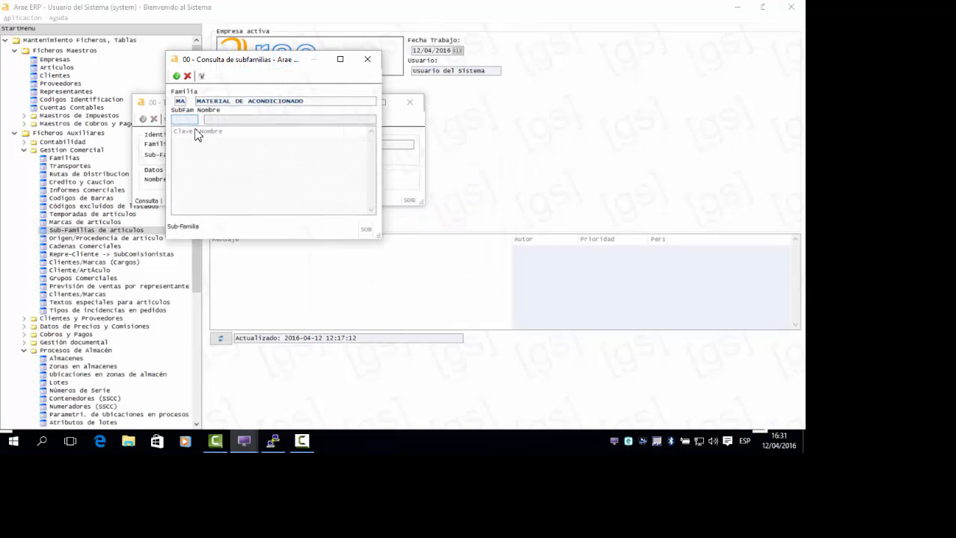
{"action": "left_click", "coordinate": [177, 76]}
{"action": "double_click", "coordinate": [210, 149]}
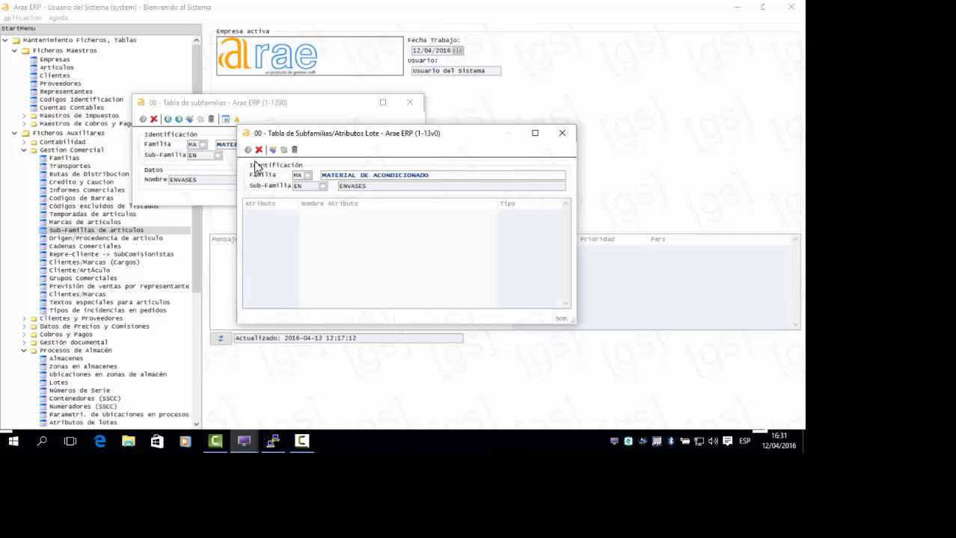
- Start editing the ENVASES lot attributes and add the attribute DENSIDAD to the first line
{"action": "left_click", "coordinate": [274, 152]}
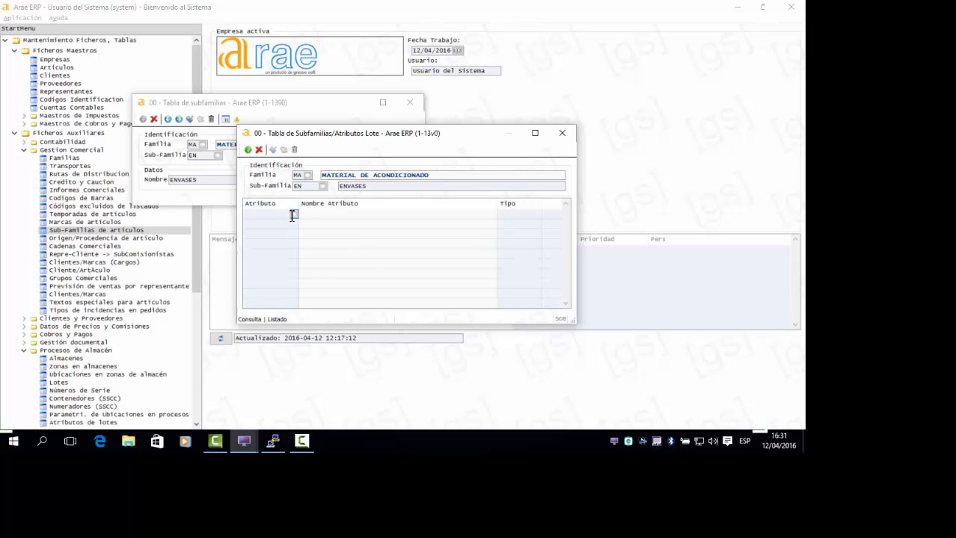
{"action": "left_click", "coordinate": [293, 214]}
{"action": "left_click", "coordinate": [292, 140]}
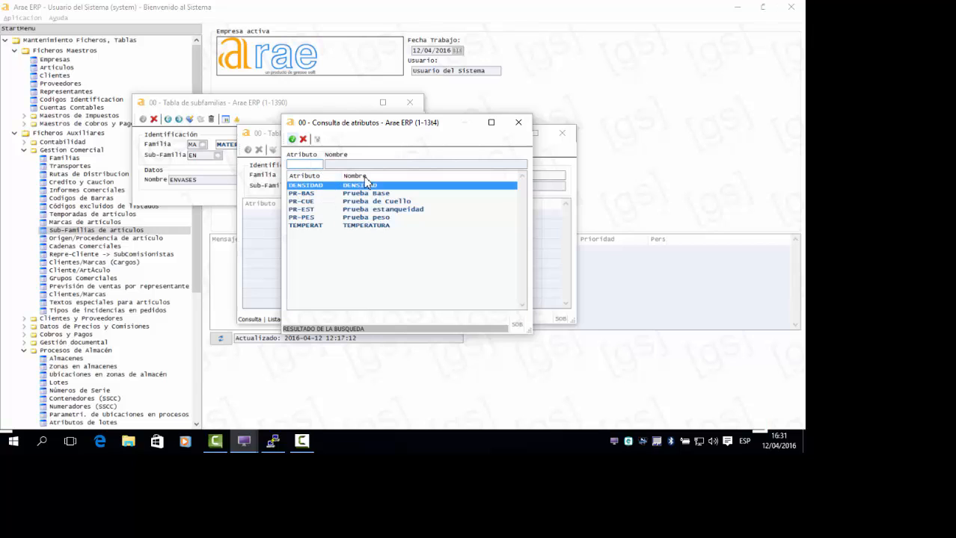
{"action": "double_click", "coordinate": [365, 184]}
- Try to add the attribute TEMPERAT on the second line and save the lot attributes of ENVASES
{"action": "key", "text": "Down"}
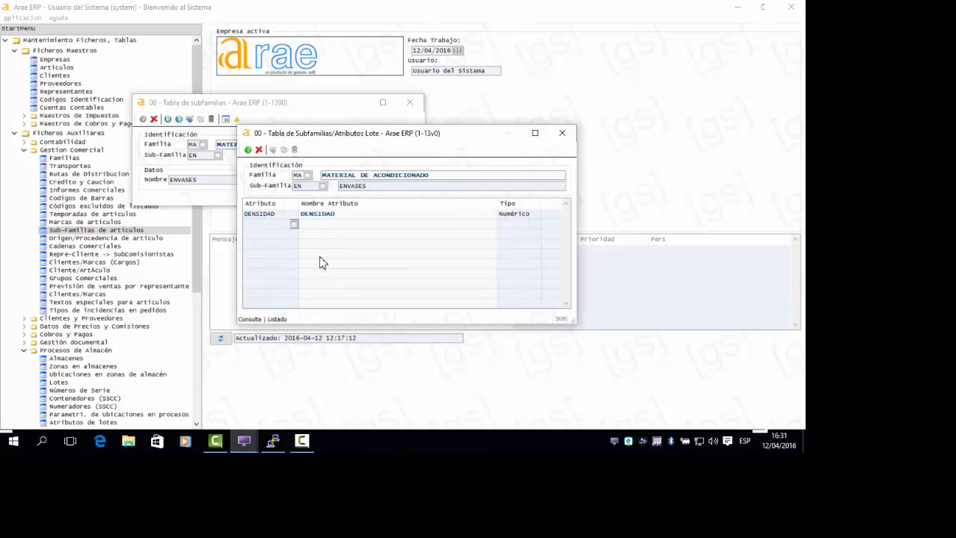
{"action": "left_click", "coordinate": [293, 226]}
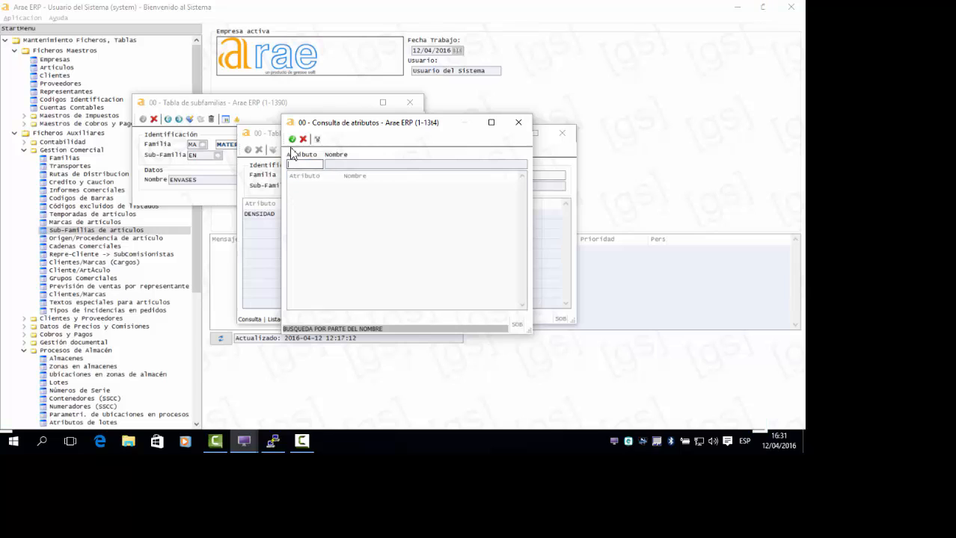
{"action": "left_click", "coordinate": [293, 139]}
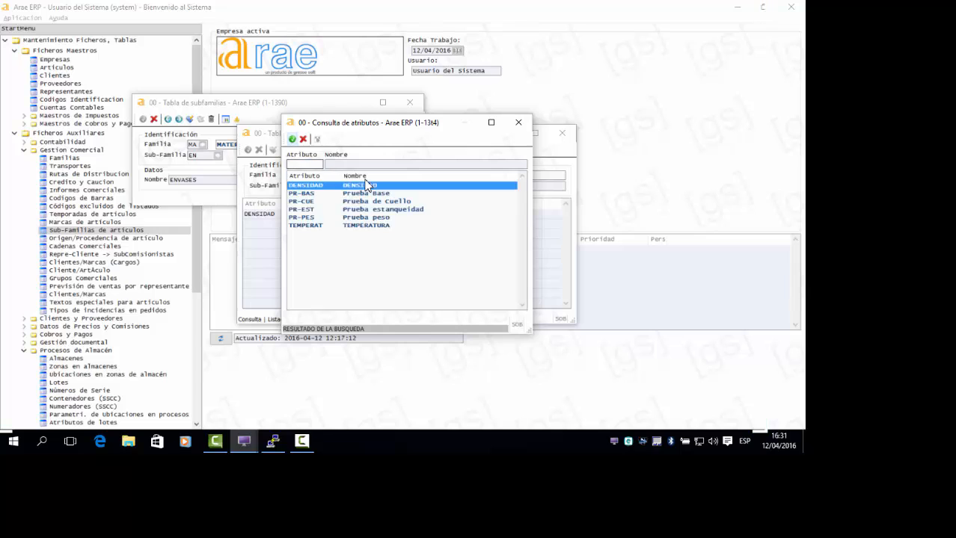
{"action": "left_click", "coordinate": [313, 226]}
{"action": "left_click", "coordinate": [292, 139]}
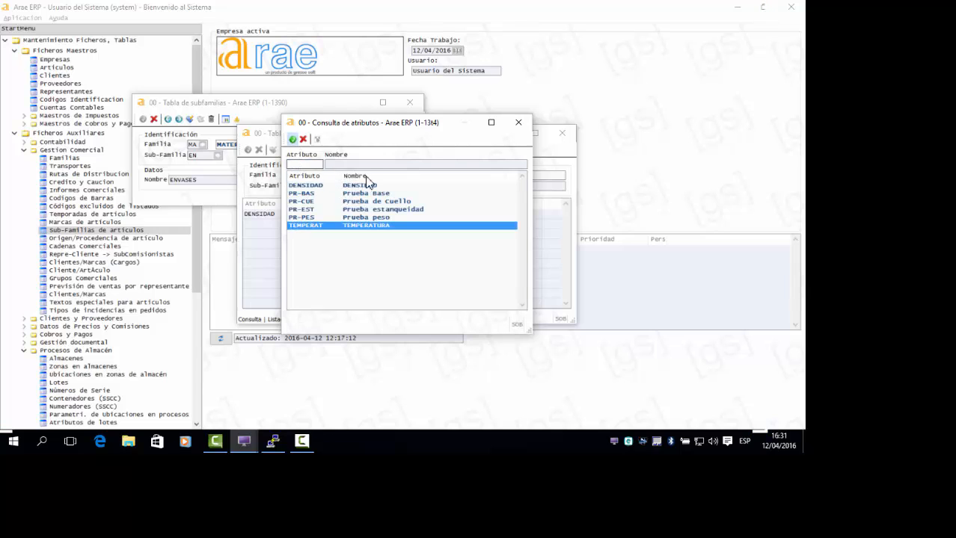
{"action": "left_click", "coordinate": [247, 149]}
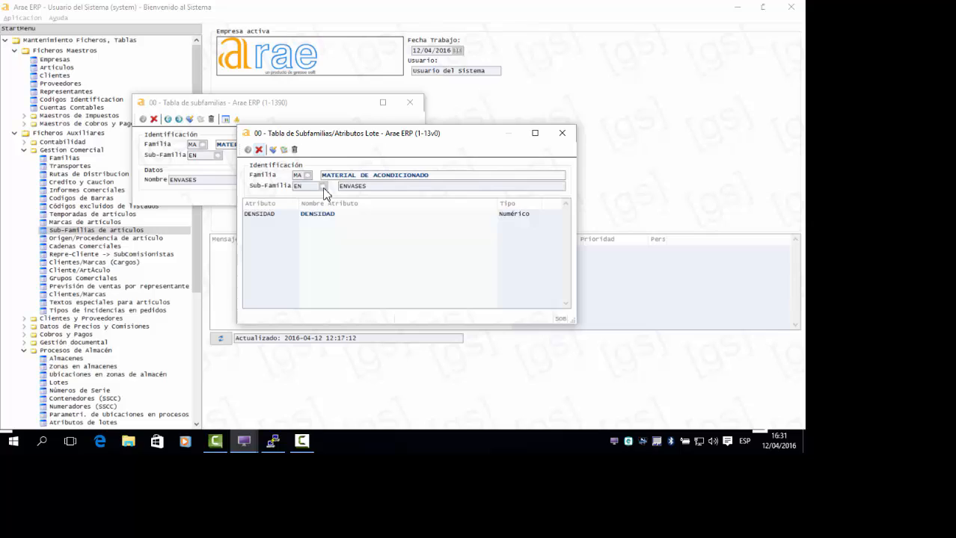
- Clear and close the sub-family lot attributes table and the sub-families table
{"action": "left_click", "coordinate": [322, 187]}
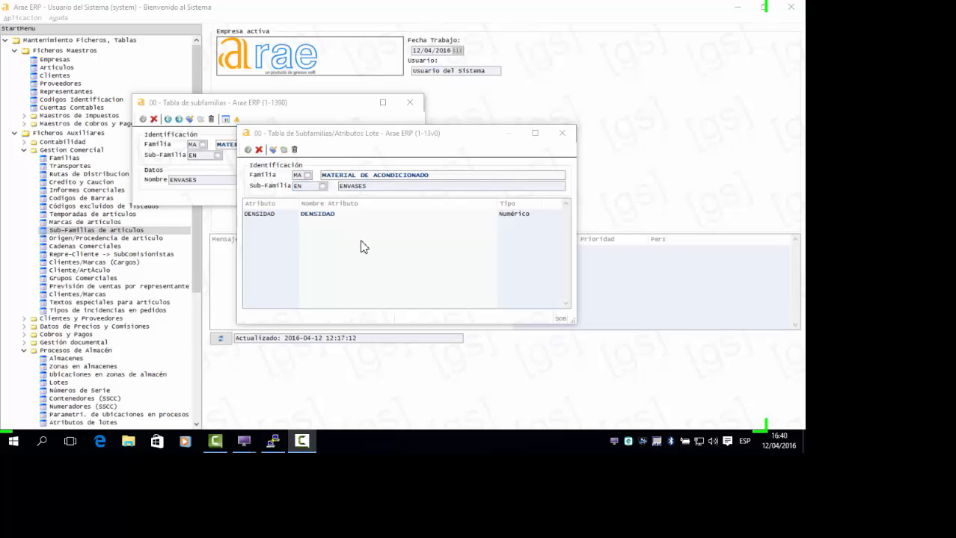
{"action": "left_click", "coordinate": [324, 188]}
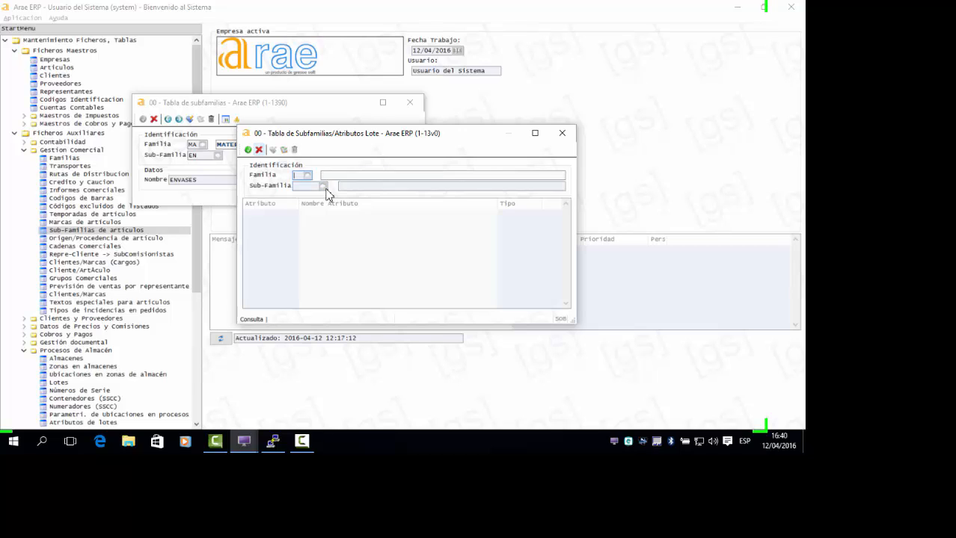
{"action": "key", "text": "Escape"}
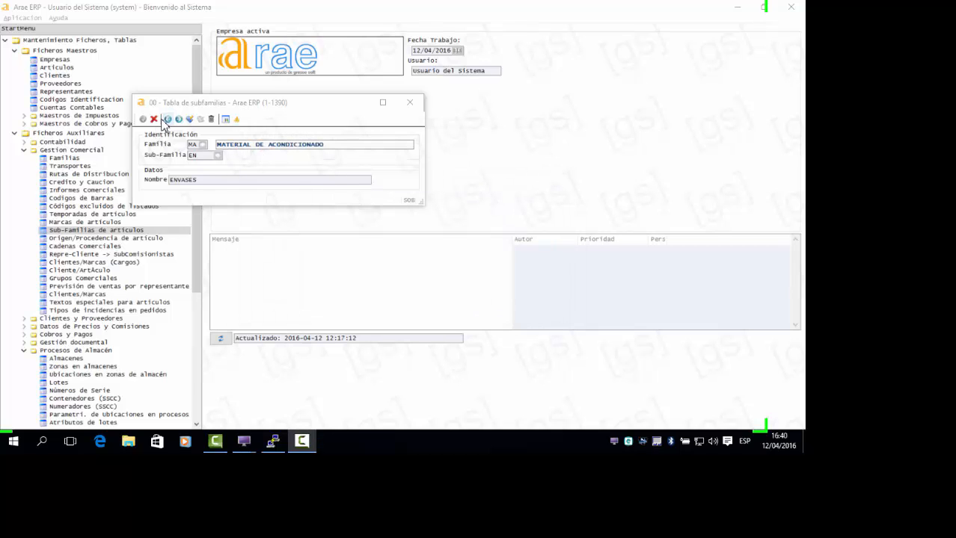
{"action": "left_click", "coordinate": [195, 155]}
{"action": "key", "text": "Escape"}
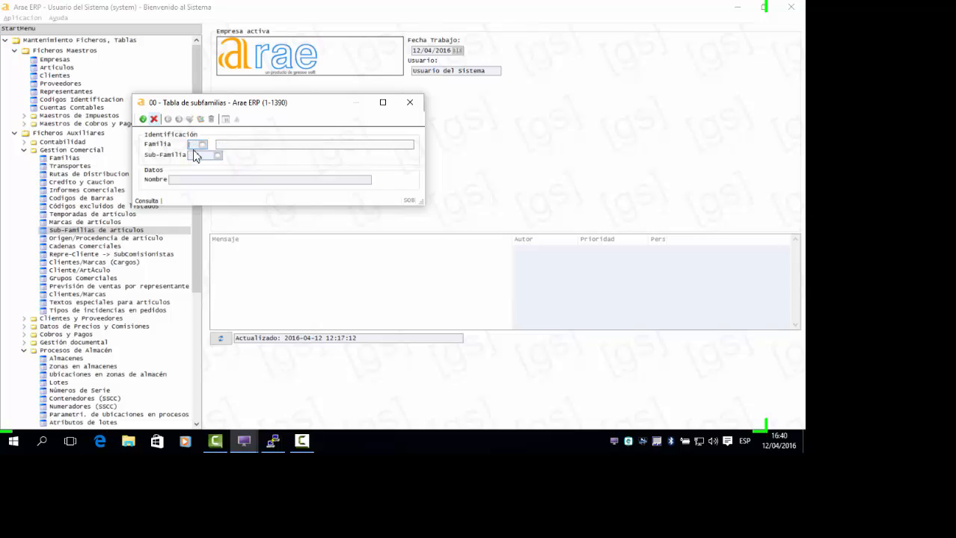
{"action": "key", "text": "Escape"}
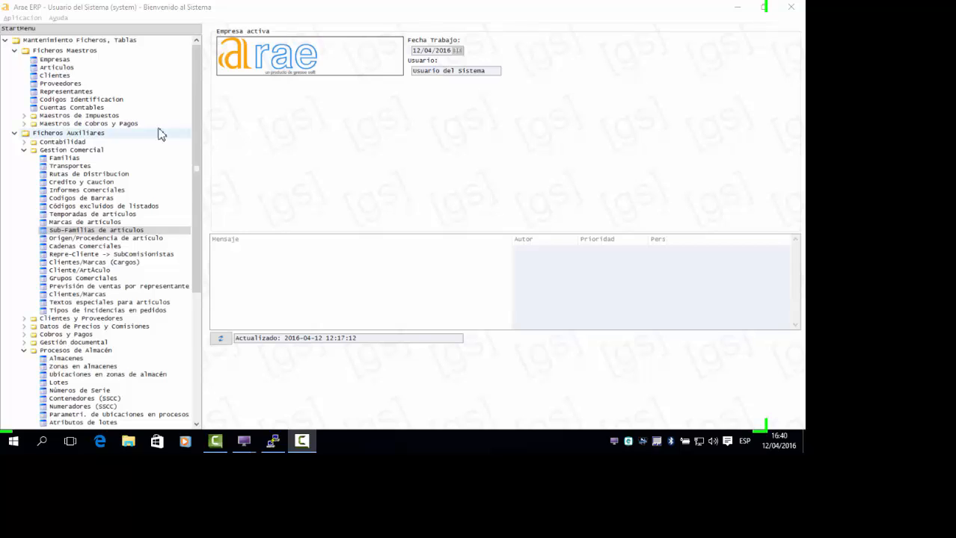
- Load the article BOTELLA PLASTICO 1L in the articles table and open the template for its finished-product components
{"action": "double_click", "coordinate": [57, 68]}
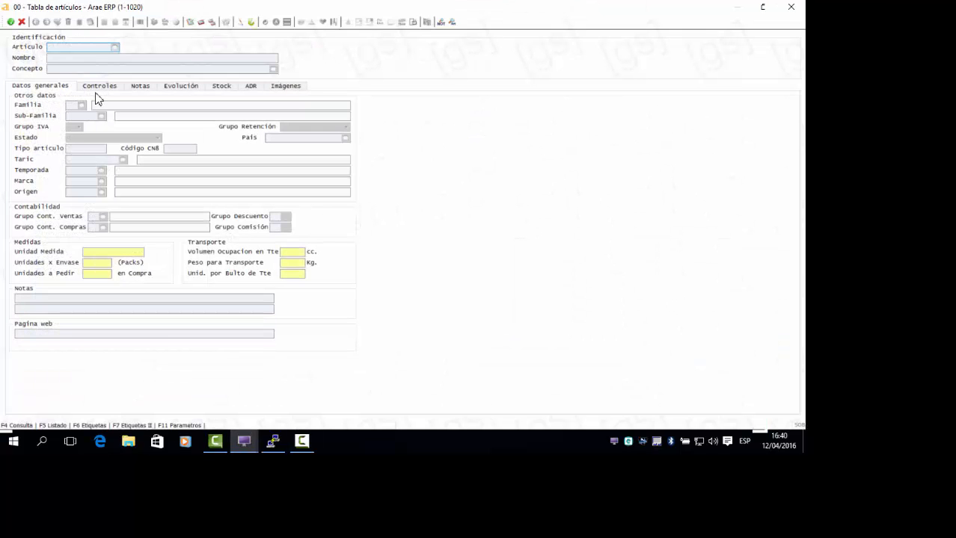
{"action": "left_click", "coordinate": [115, 47]}
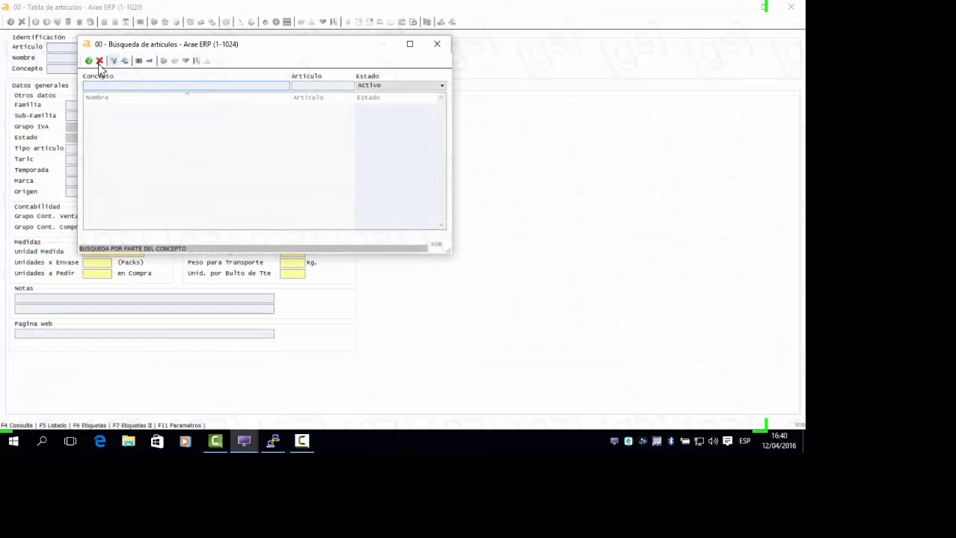
{"action": "left_click", "coordinate": [88, 61]}
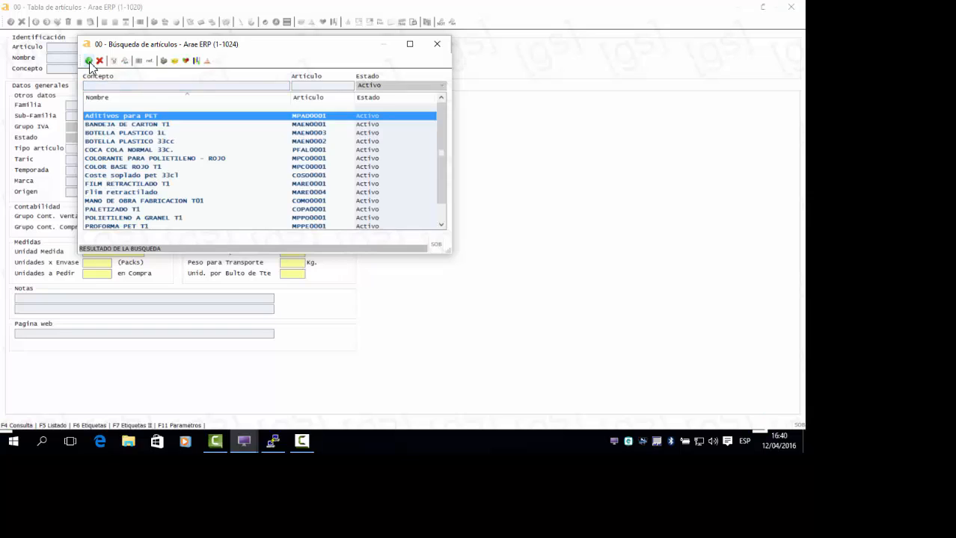
{"action": "double_click", "coordinate": [124, 133]}
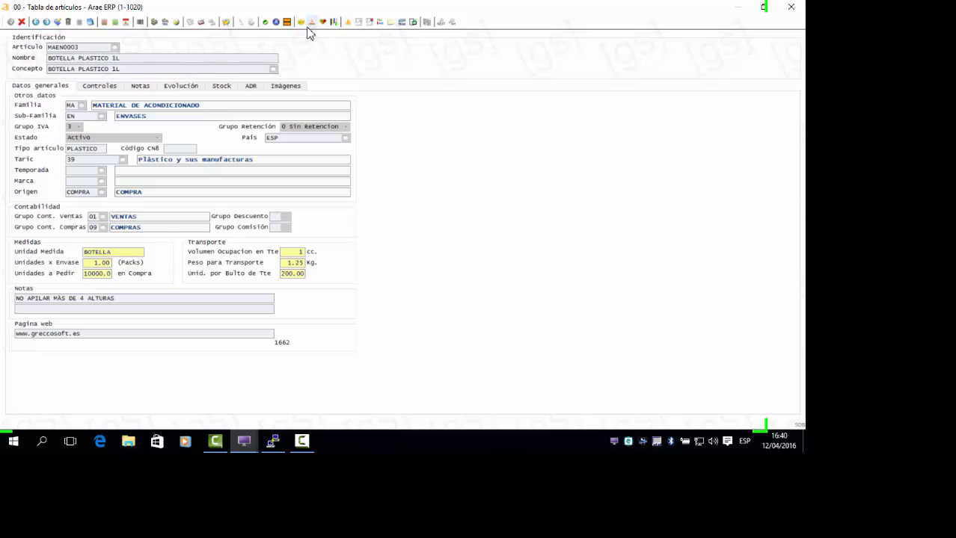
{"action": "left_click", "coordinate": [348, 27]}
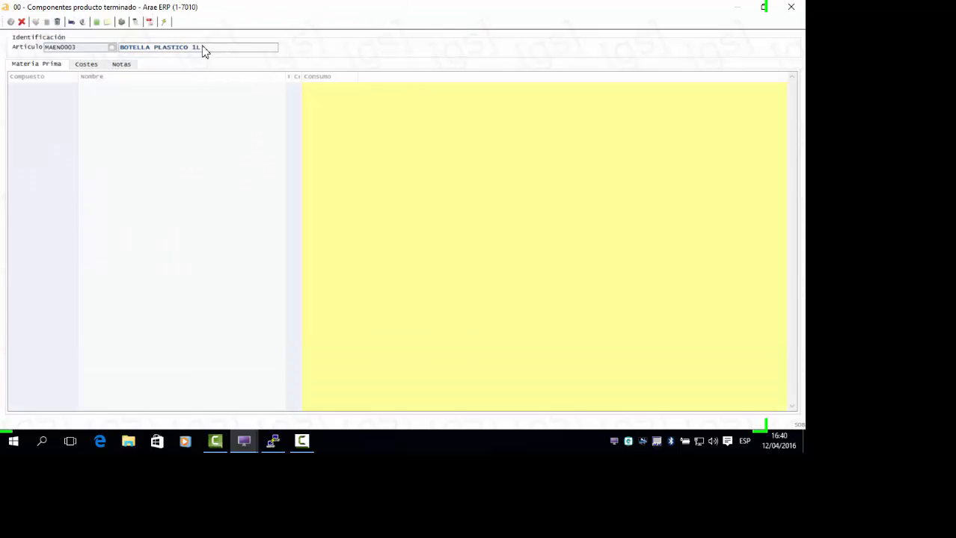
{"action": "left_click", "coordinate": [165, 23]}
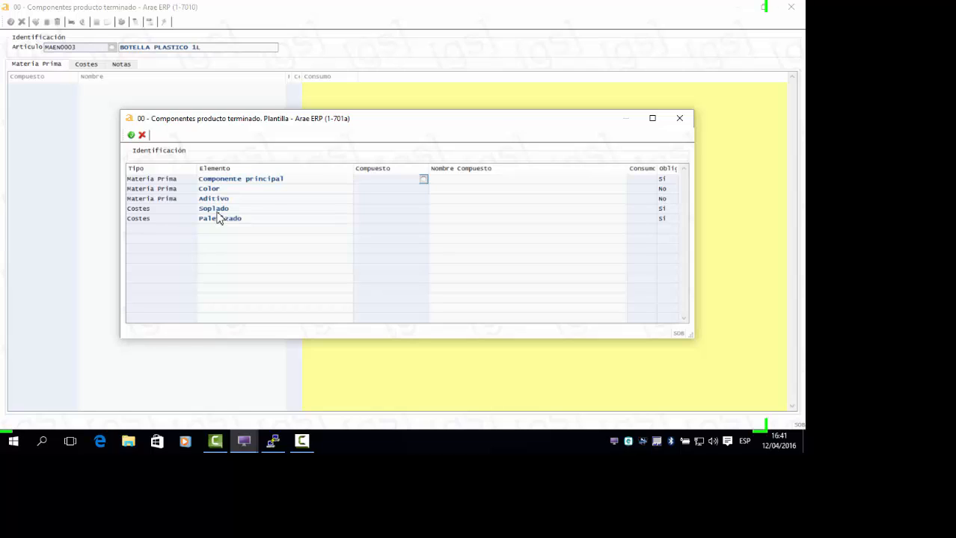
- Assign POLIETILENO A GRANEL T1 to Componente principal with a consumption of 0.234, leaving Color empty
{"action": "left_click", "coordinate": [423, 180]}
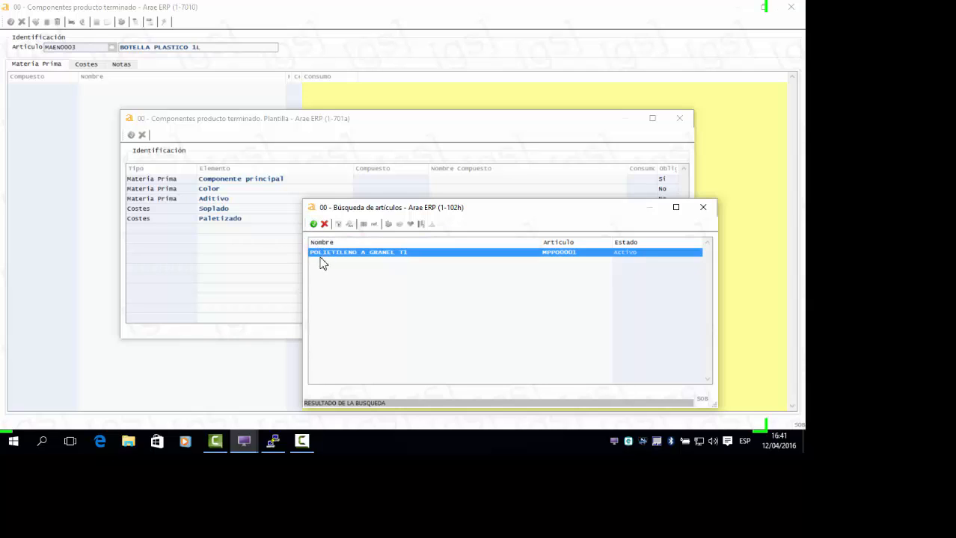
{"action": "left_click", "coordinate": [313, 224]}
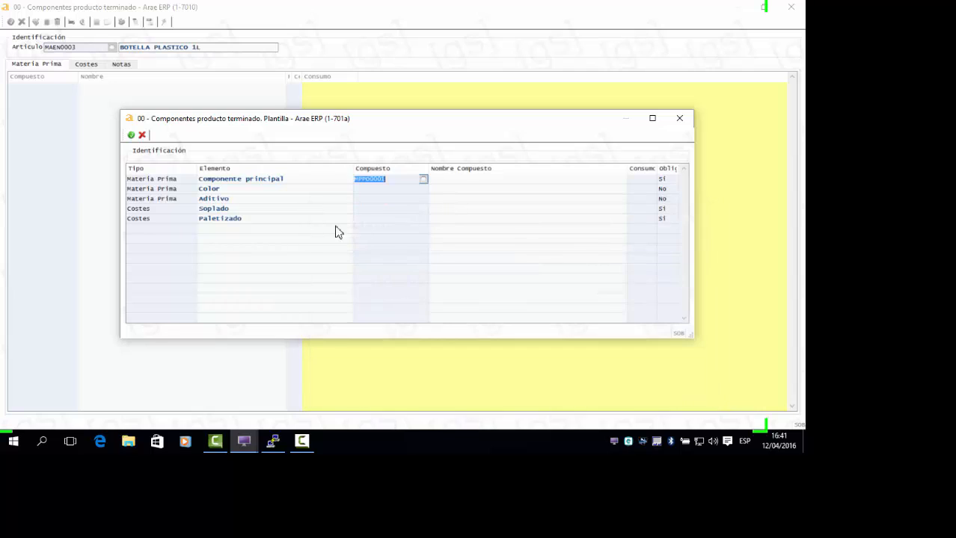
{"action": "key", "text": "Return"}
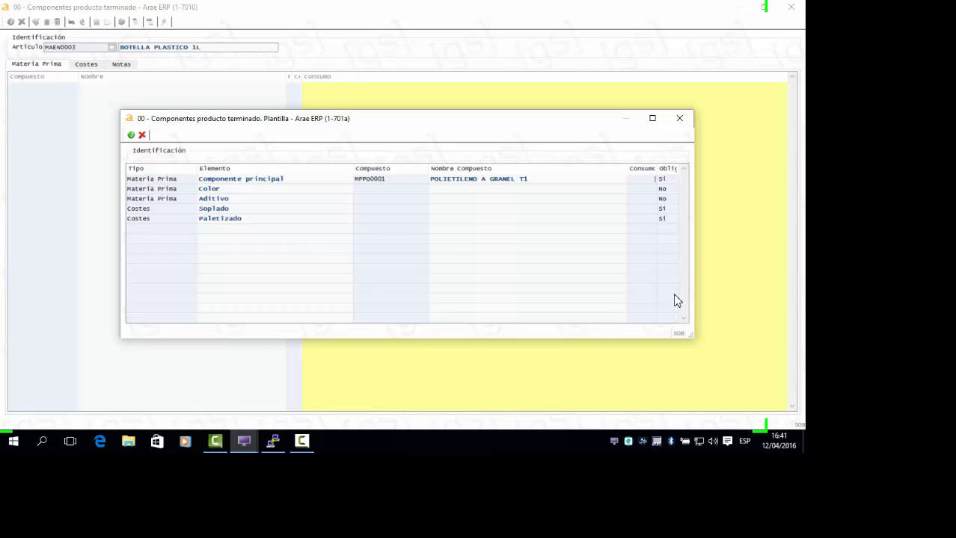
{"action": "type", "text": "0.234"}
{"action": "key", "text": "Return"}
{"action": "key", "text": "Return"}
{"action": "key", "text": "Return"}
- Assign Aditivos para PET to the Aditivo element with a consumption of 0.123
{"action": "left_click", "coordinate": [423, 199]}
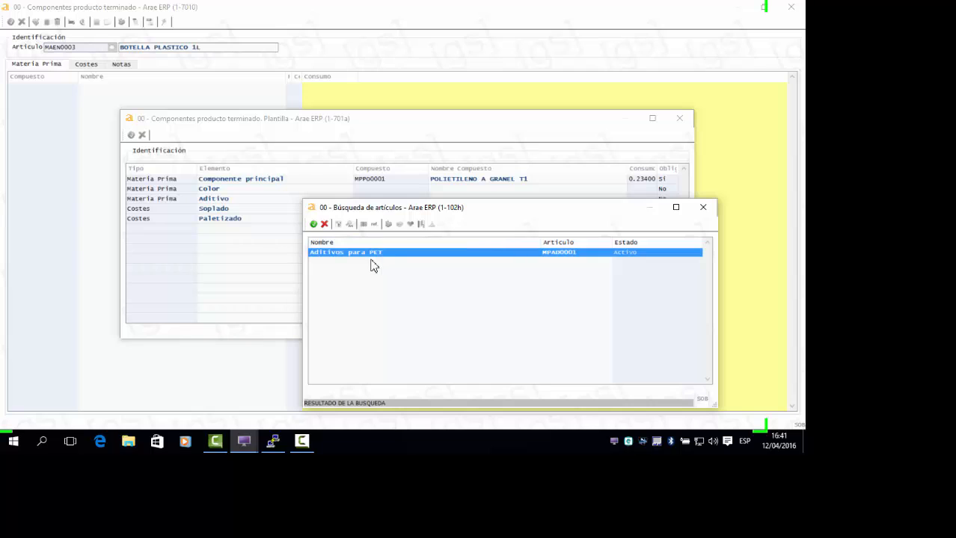
{"action": "left_click", "coordinate": [313, 224]}
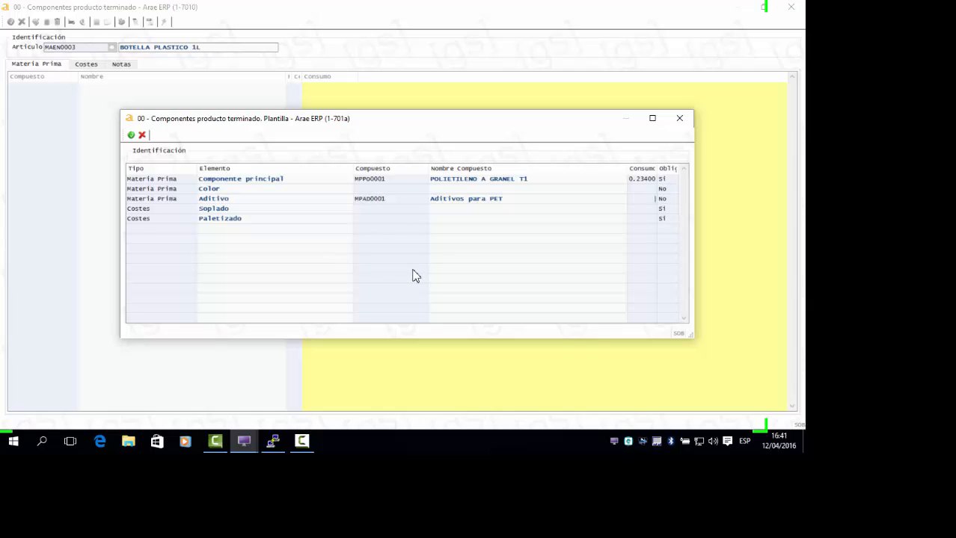
{"action": "type", "text": ".123"}
{"action": "key", "text": "Return"}
- Assign Coste soplado pet 33cl to the Soplado cost element with a consumption of 1.23
{"action": "left_click", "coordinate": [423, 209]}
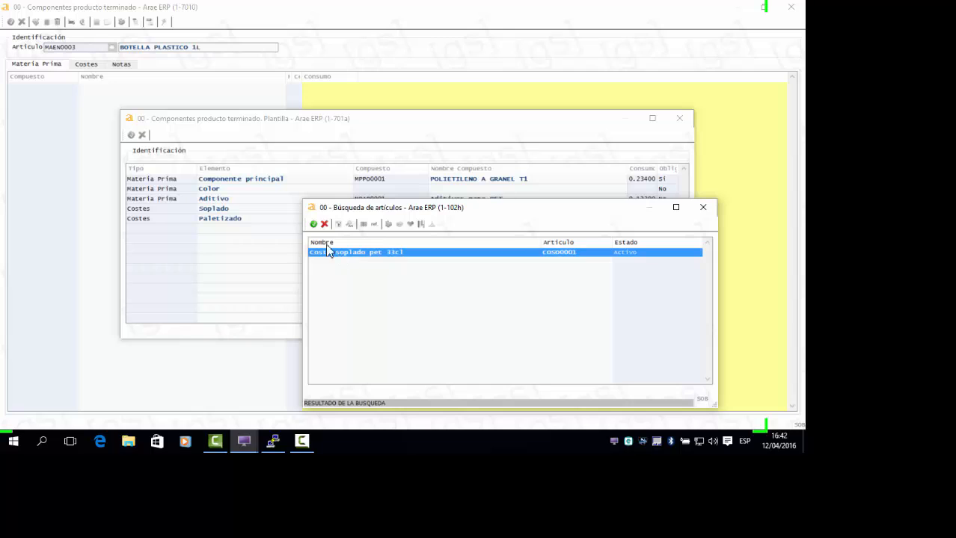
{"action": "left_click", "coordinate": [314, 224]}
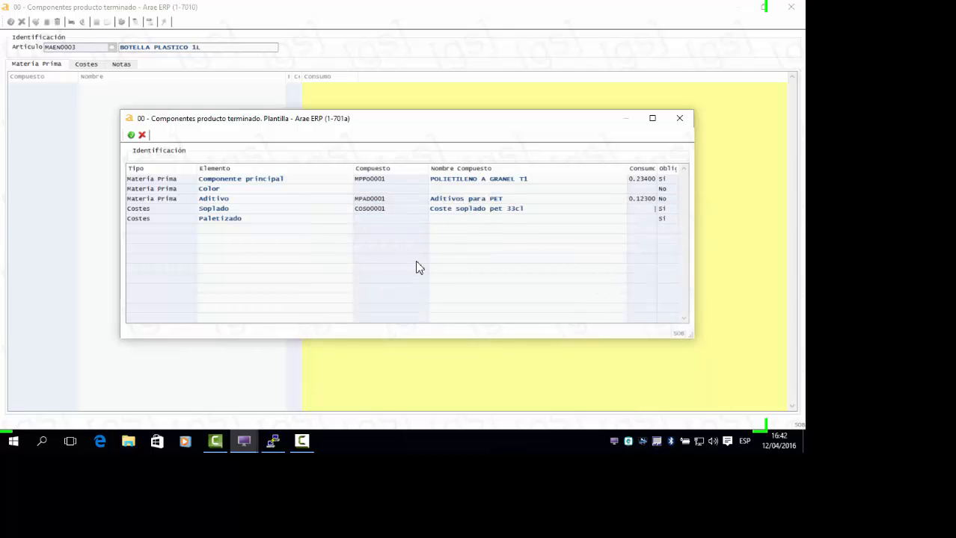
{"action": "type", "text": ".23"}
{"action": "key", "text": "Return"}
- Assign PALETIZADO T1 to the Paletizado cost element with a consumption of 2.34 and confirm the article's composition
{"action": "left_click", "coordinate": [423, 219]}
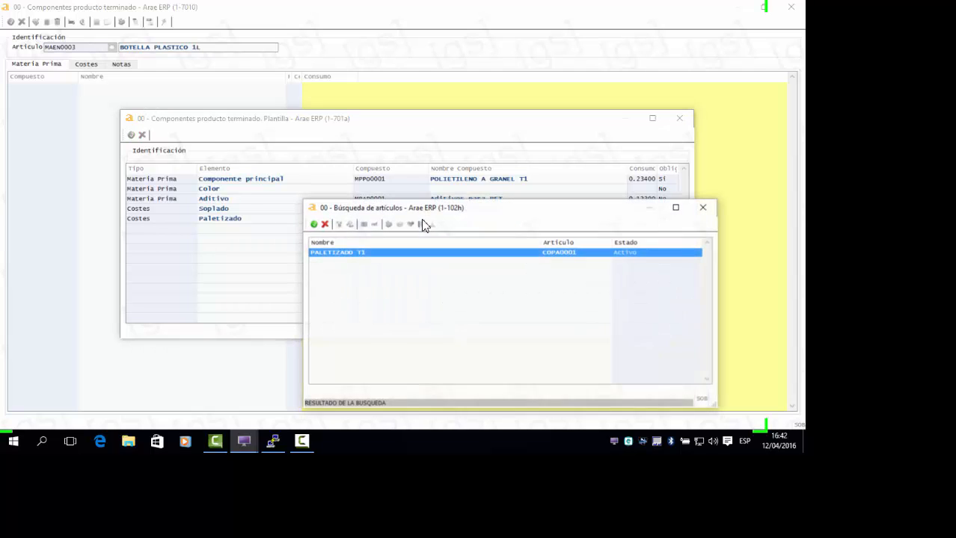
{"action": "left_click", "coordinate": [314, 224]}
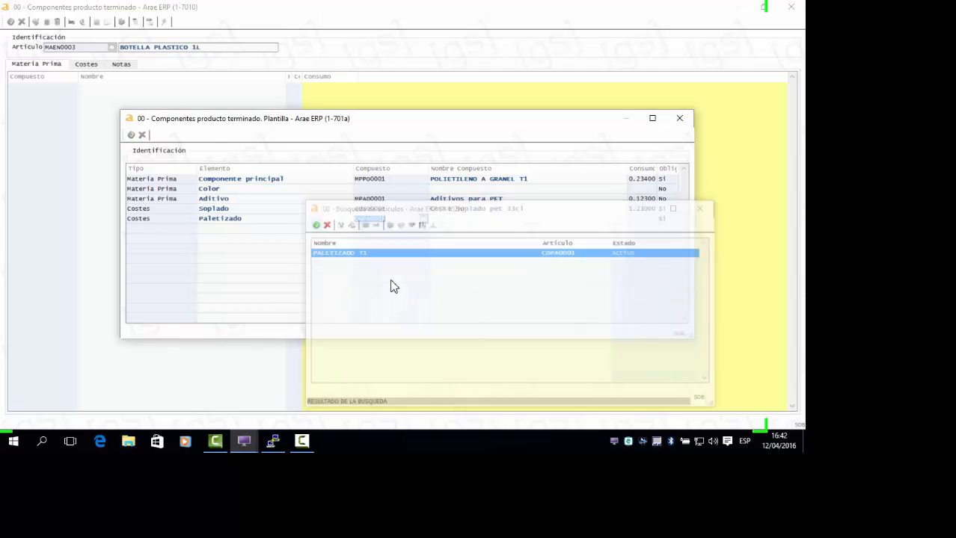
{"action": "key", "text": "Return"}
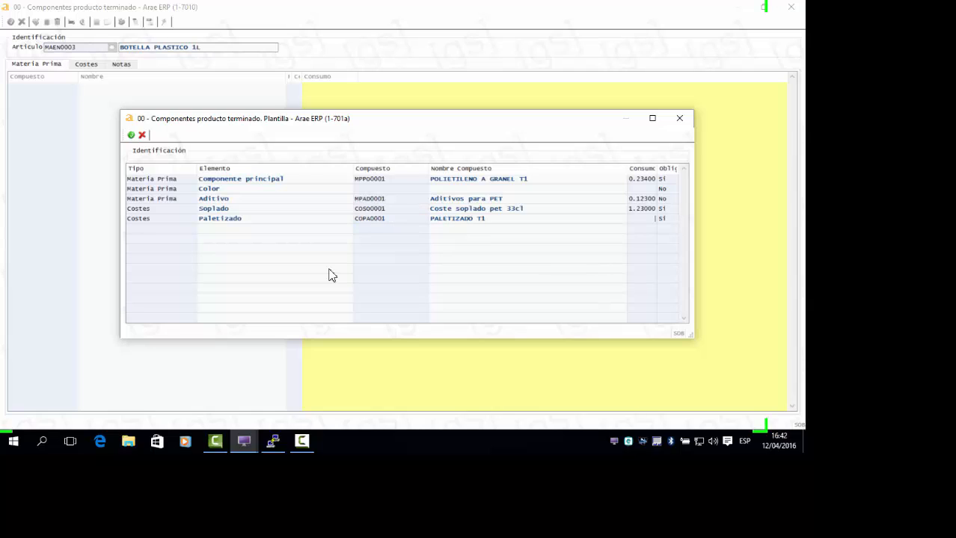
{"action": "type", "text": "2.34"}
{"action": "left_click", "coordinate": [130, 136]}
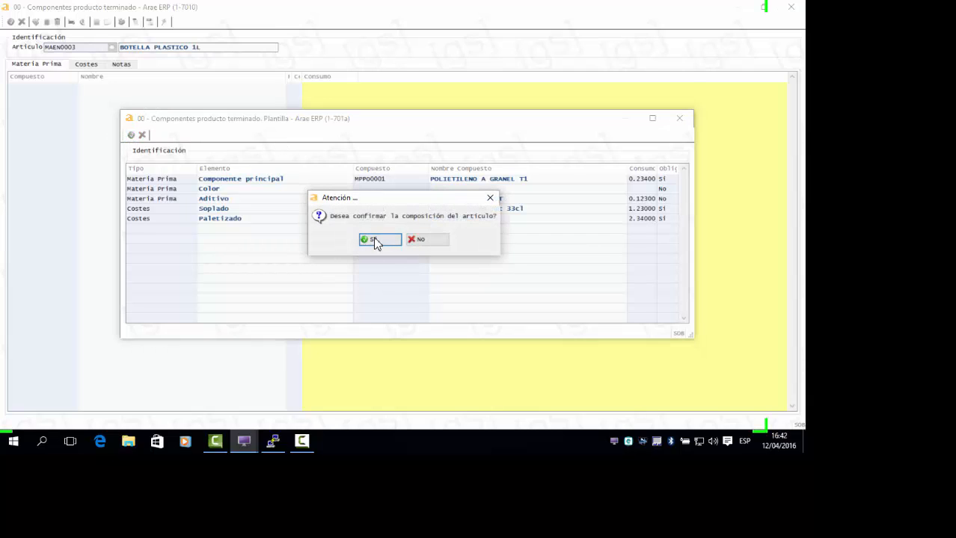
{"action": "left_click", "coordinate": [373, 240]}
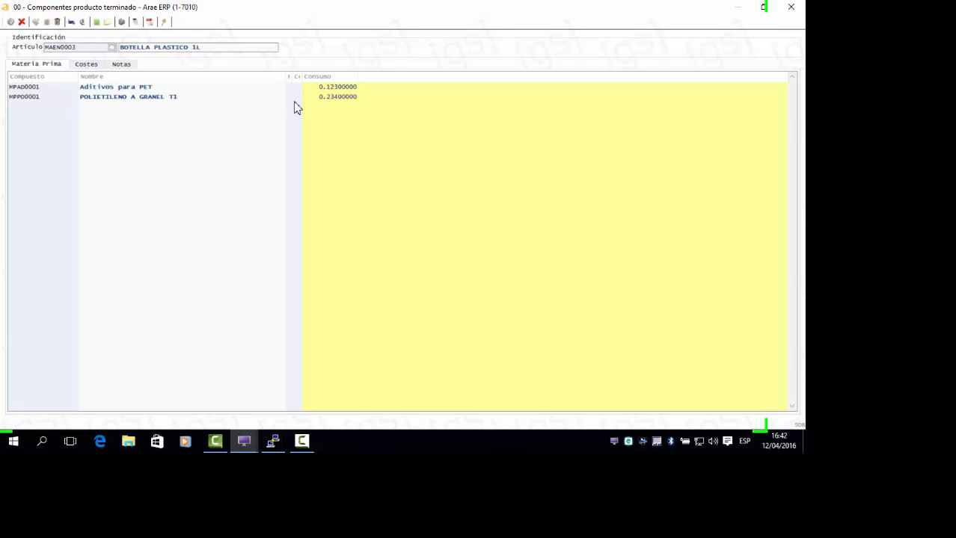
- Review the costs and the note types in the composition of BOTELLA PLASTICO 1L
{"action": "left_click", "coordinate": [86, 64]}
{"action": "left_click", "coordinate": [121, 64]}
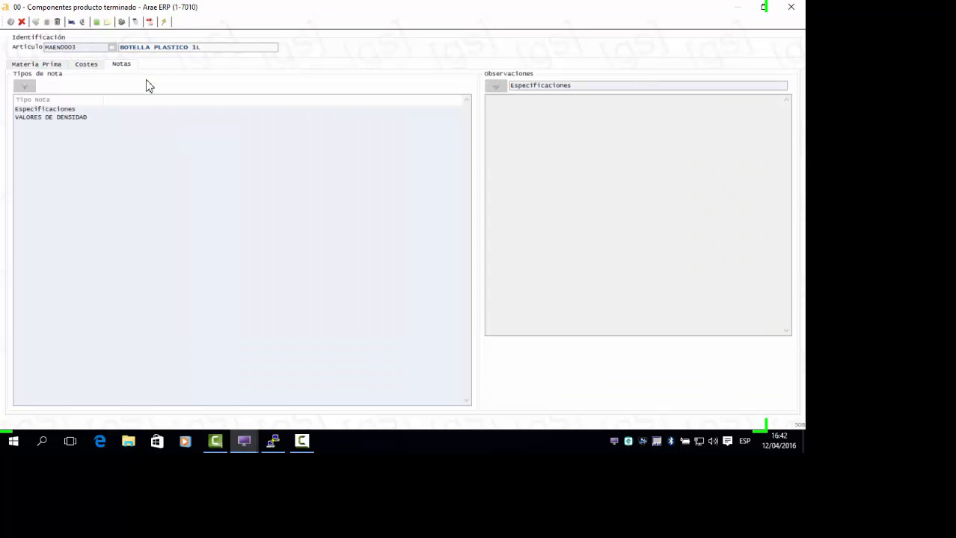